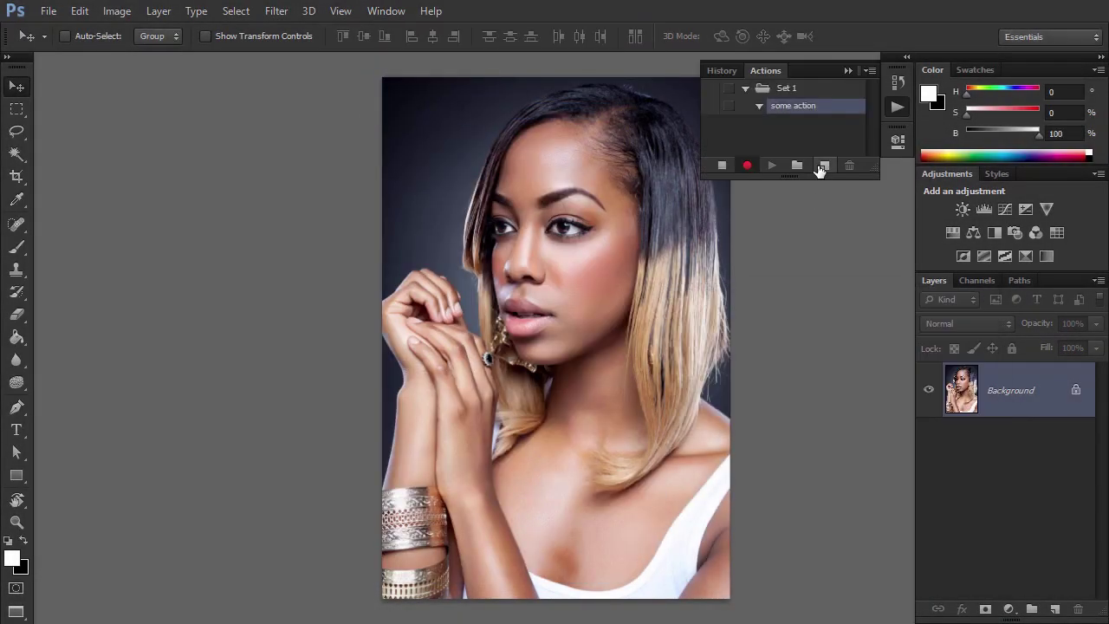
Resize the portrait to a width of 2000 pixels with Bicubic (best for smooth gradients) resampling
click(116, 11)
click(144, 135)
text(2000)
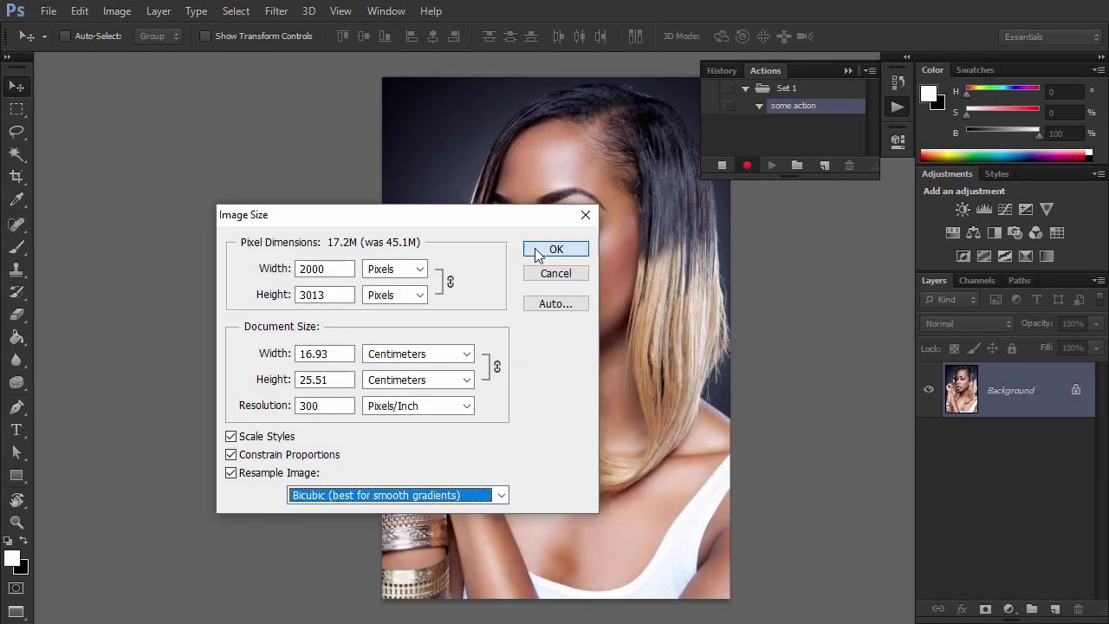
click(538, 253)
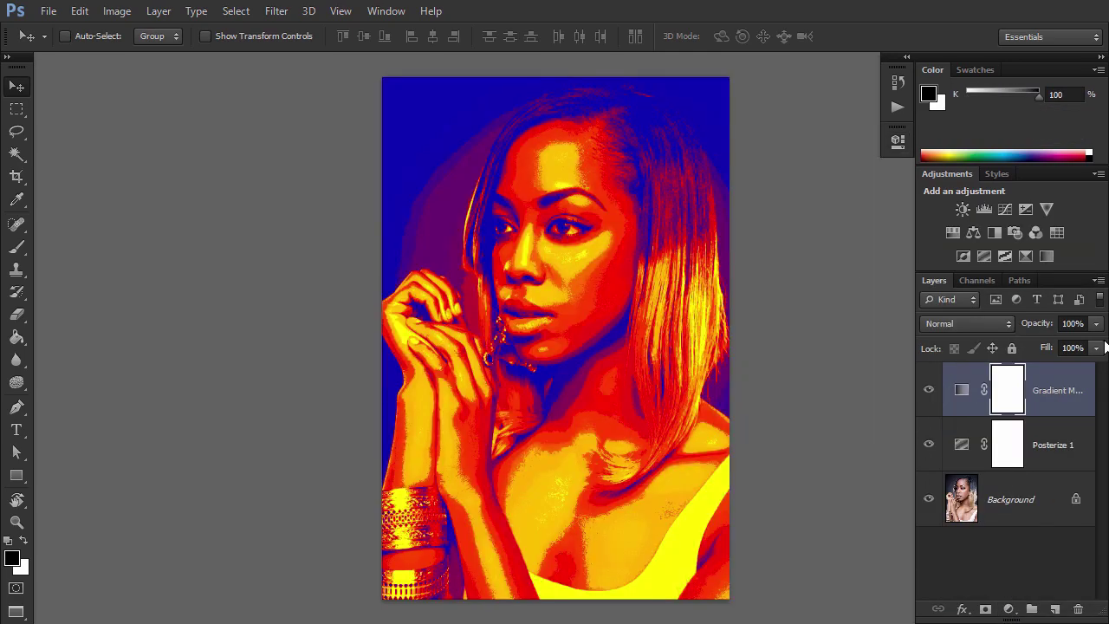
Save the edited portrait as a PNG copy in the batch action folder and close the document
click(47, 11)
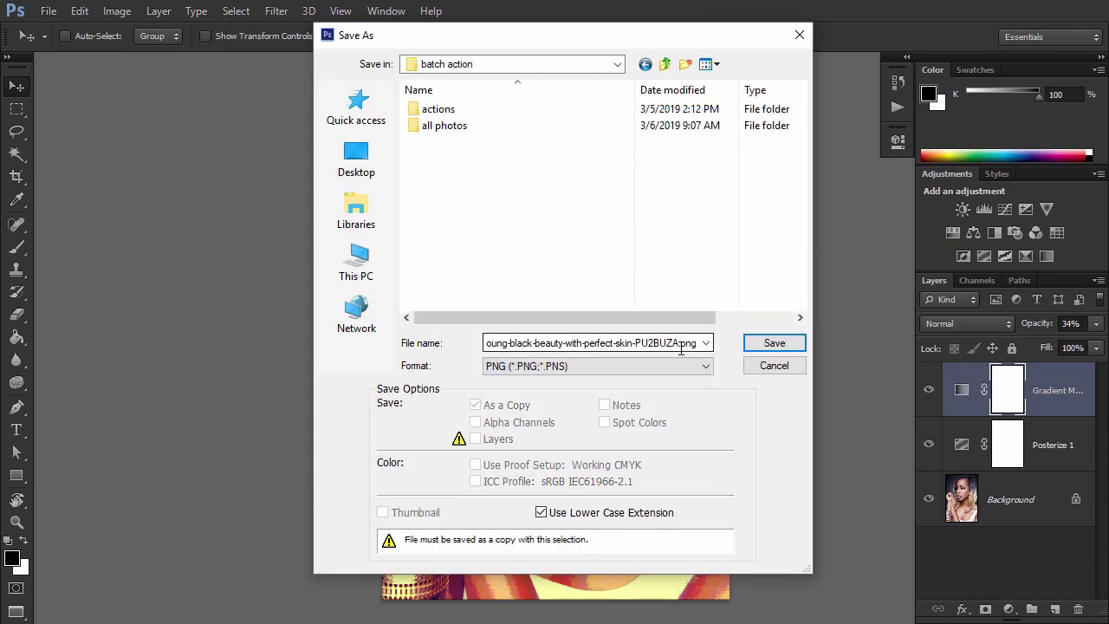
click(775, 343)
key(ctrl+w)
click(897, 106)
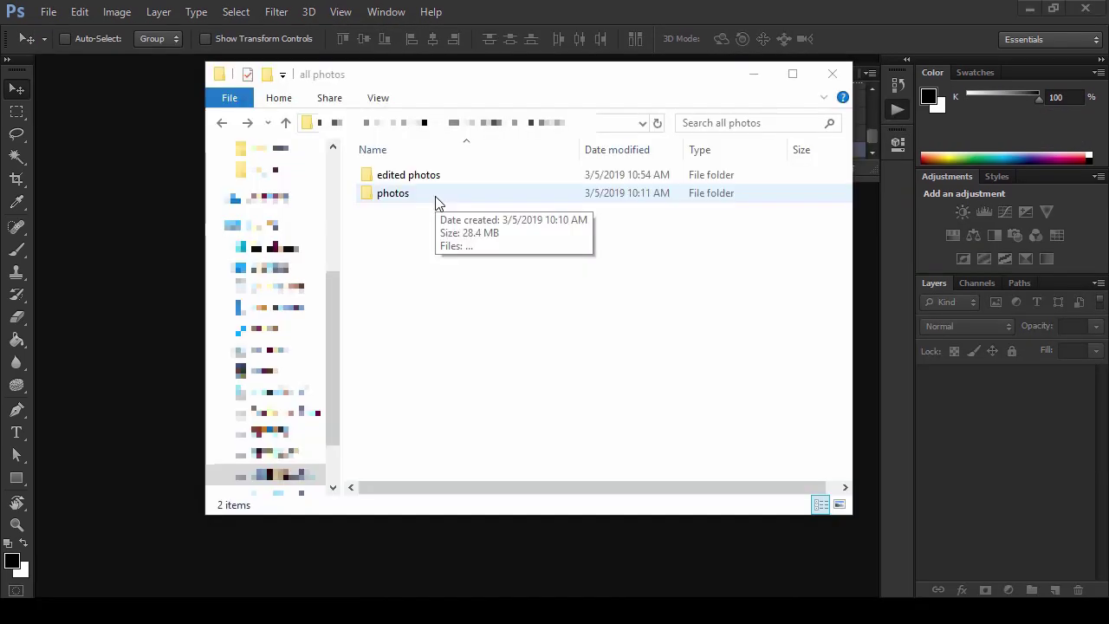
Check the images inside the photos folder in File Explorer, then return to Photoshop
double_click(435, 197)
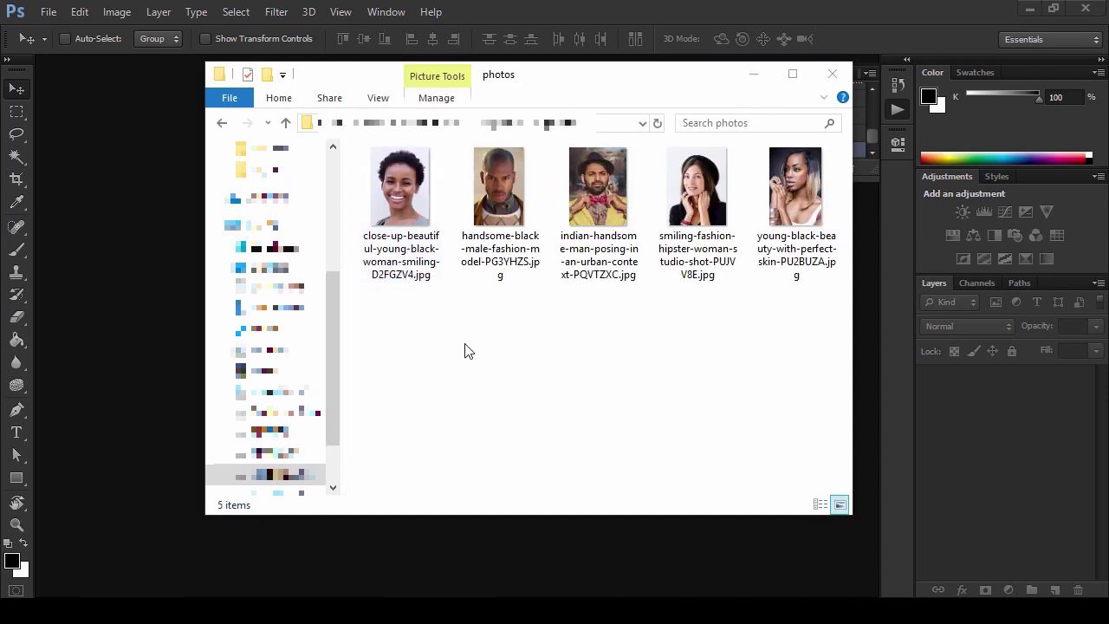
key(alt+Left)
click(92, 87)
Open the Batch automation for "some action" in Set 1 and set the source folder to all photos\photos
click(49, 11)
click(287, 361)
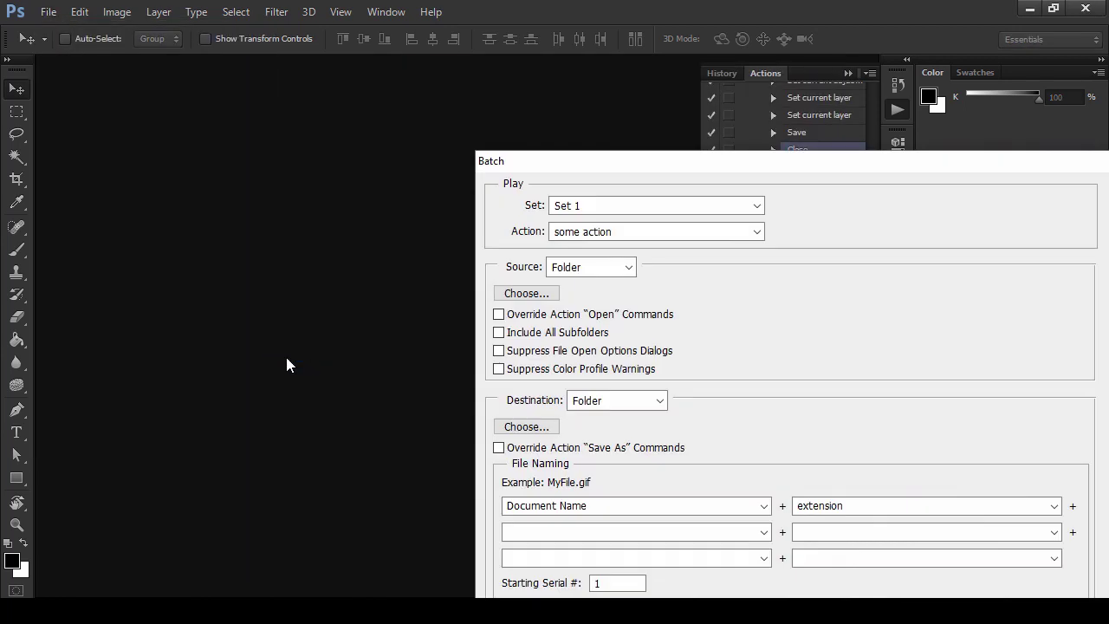
click(329, 115)
click(329, 120)
click(243, 151)
click(223, 163)
click(180, 175)
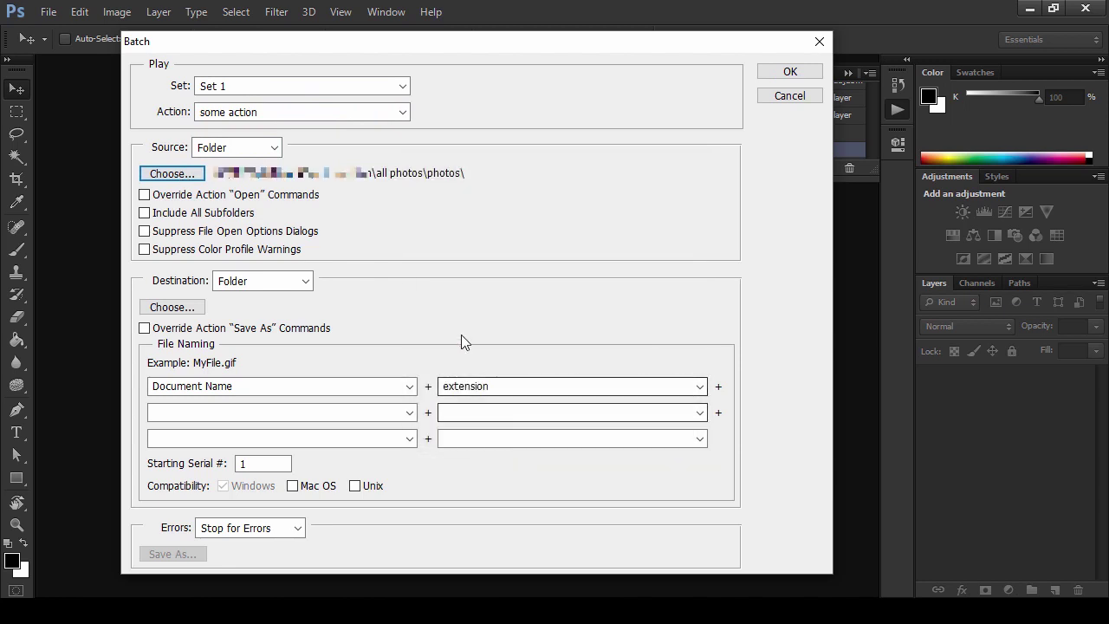
Set the batch destination to the all photos\edited photos folder and override the action's "Save As" commands
click(305, 281)
click(269, 327)
click(172, 306)
click(598, 384)
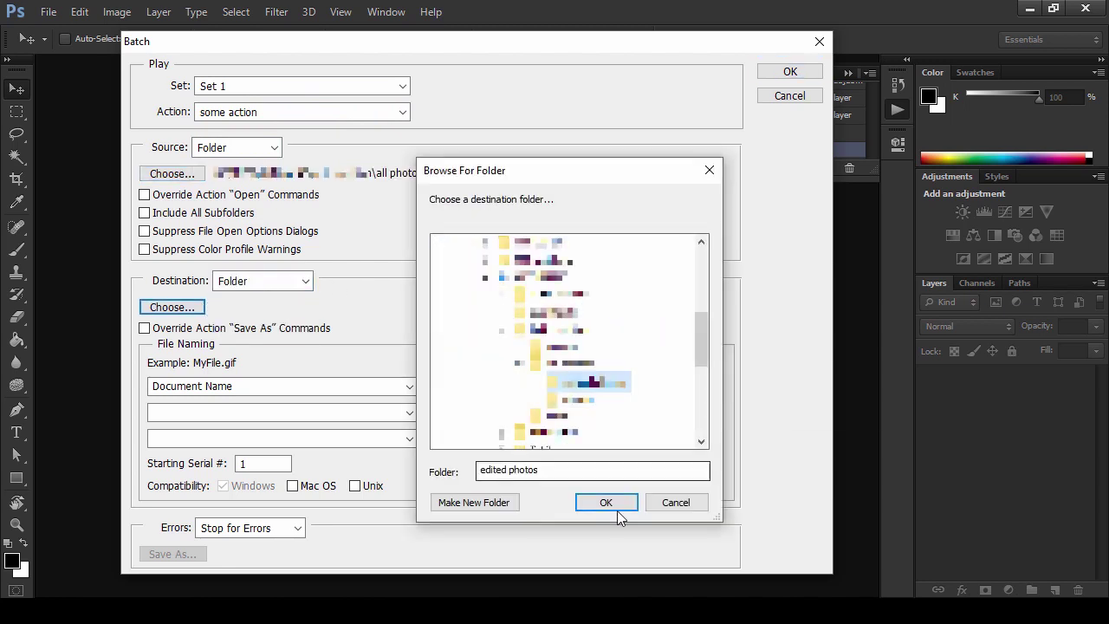
click(619, 513)
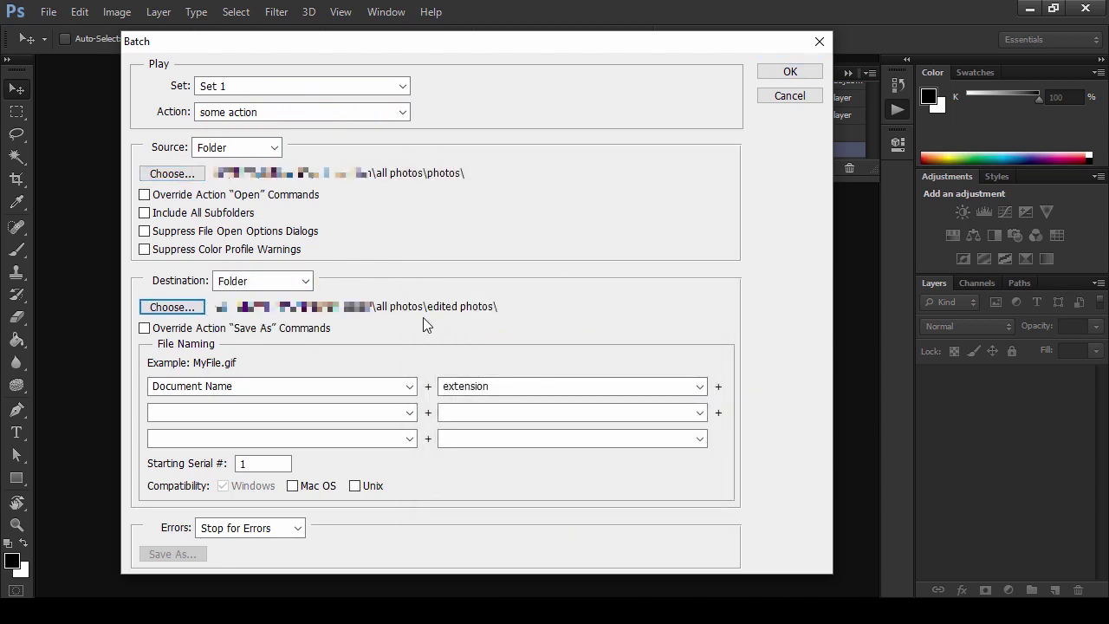
click(251, 328)
click(610, 257)
Use Document Name plus extension for the batch file naming and run the batch
click(388, 386)
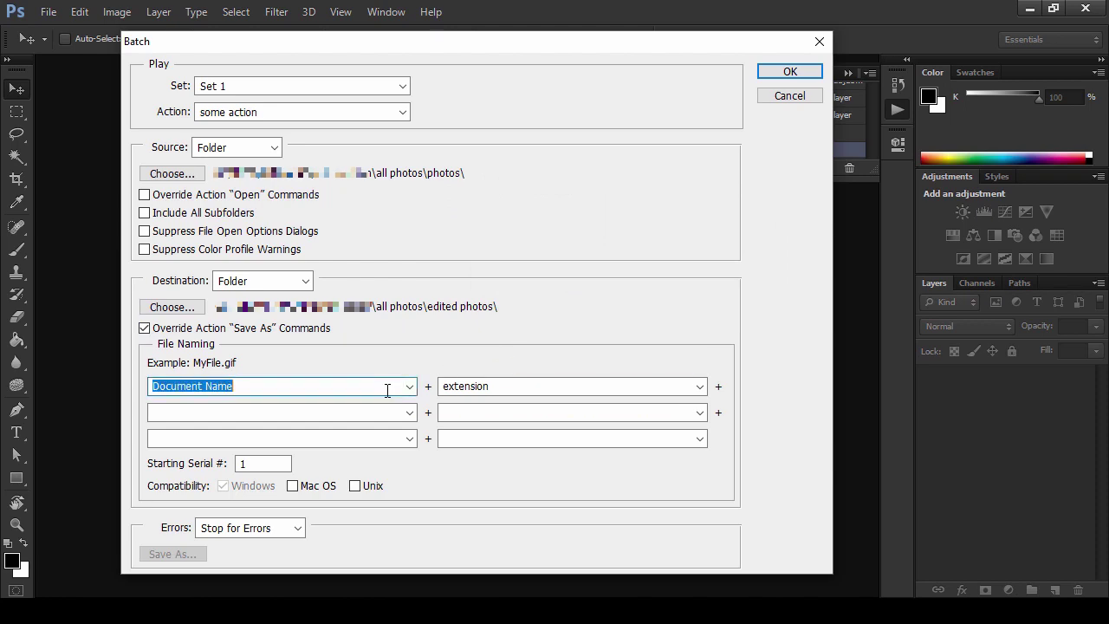
click(409, 387)
click(693, 388)
click(408, 412)
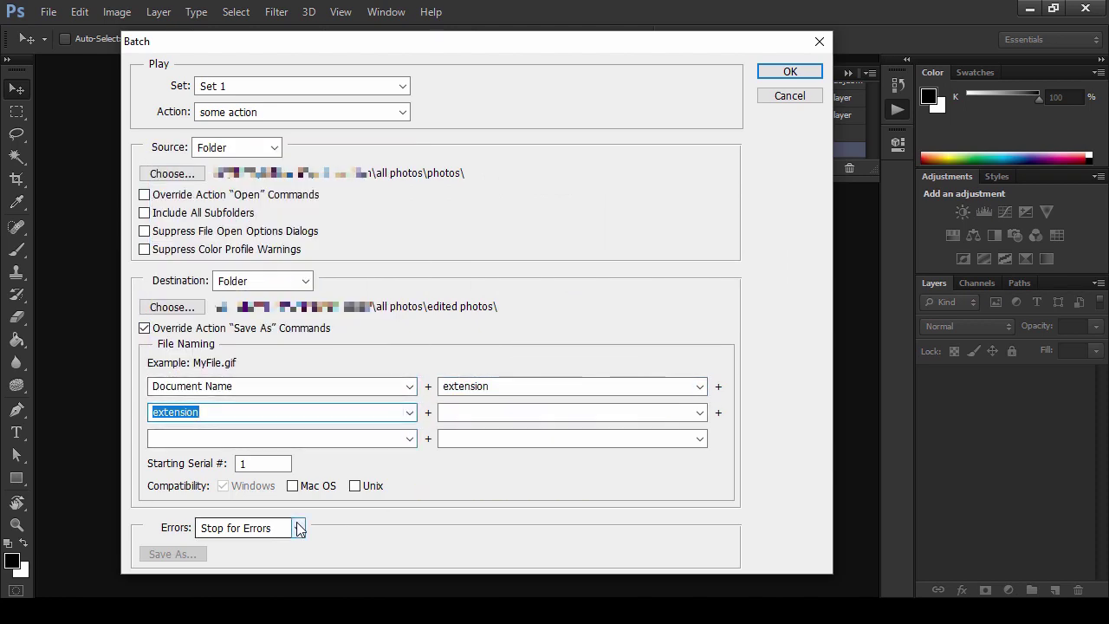
click(789, 72)
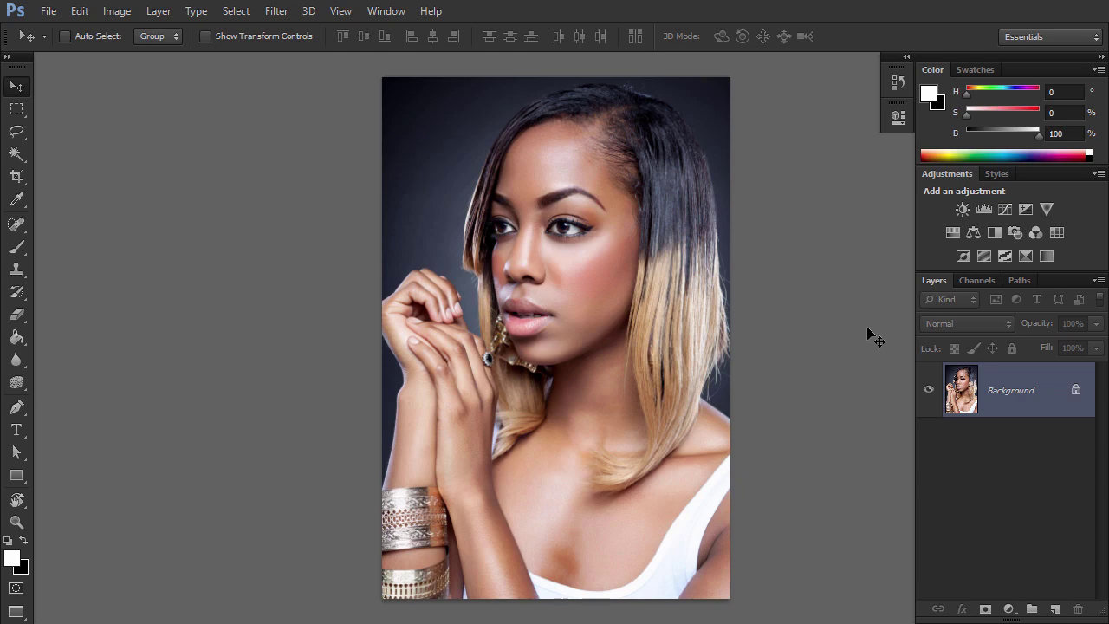
Create a new action named "some action" and start recording it
click(384, 11)
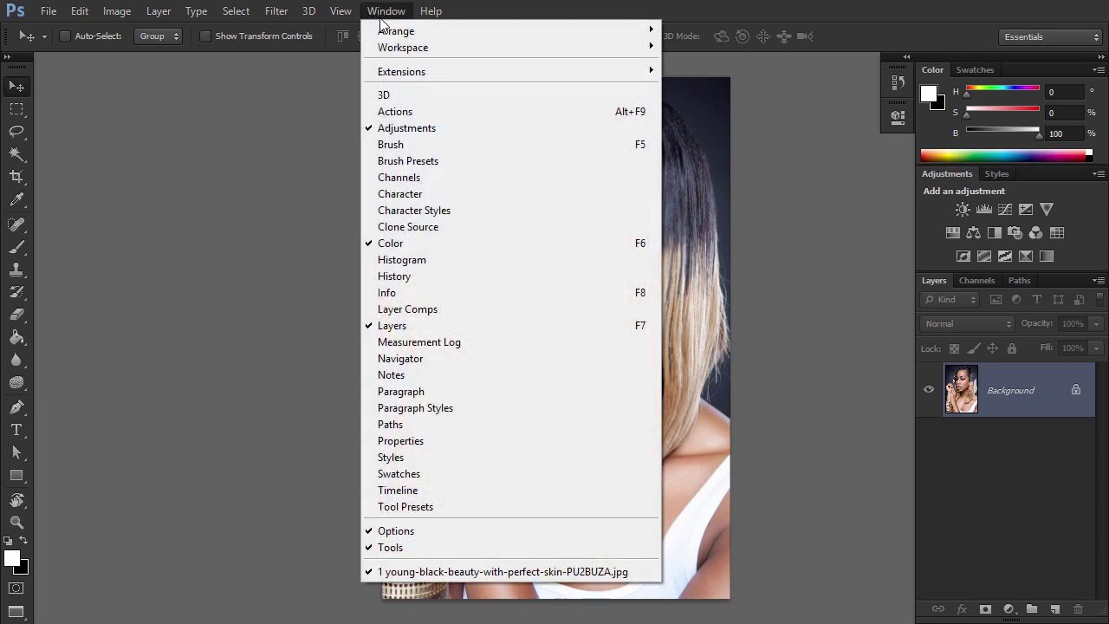
click(425, 111)
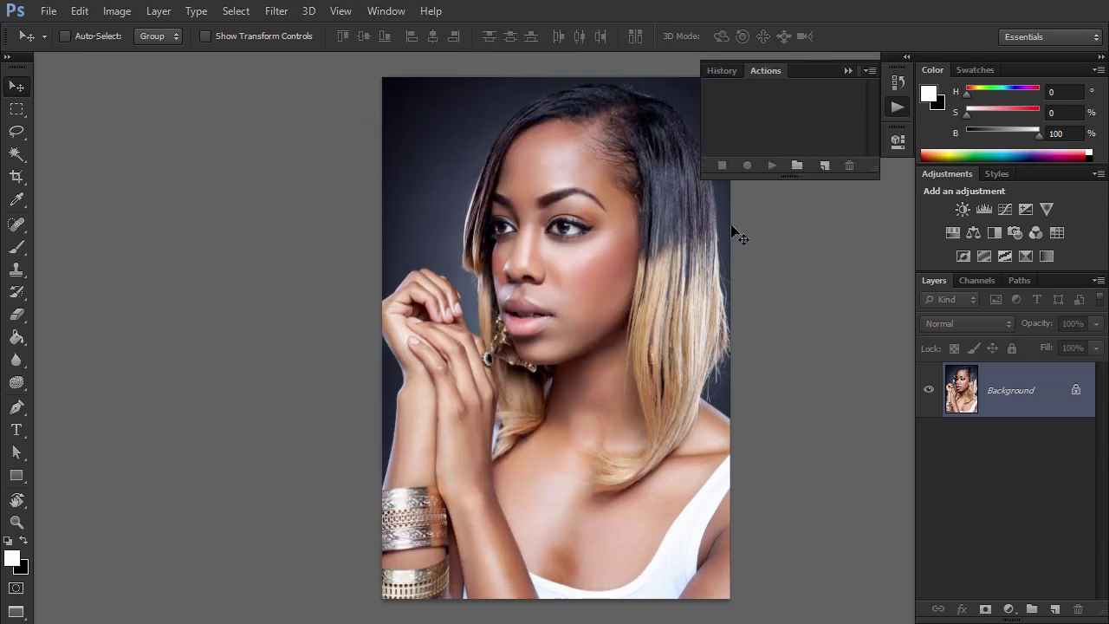
click(822, 166)
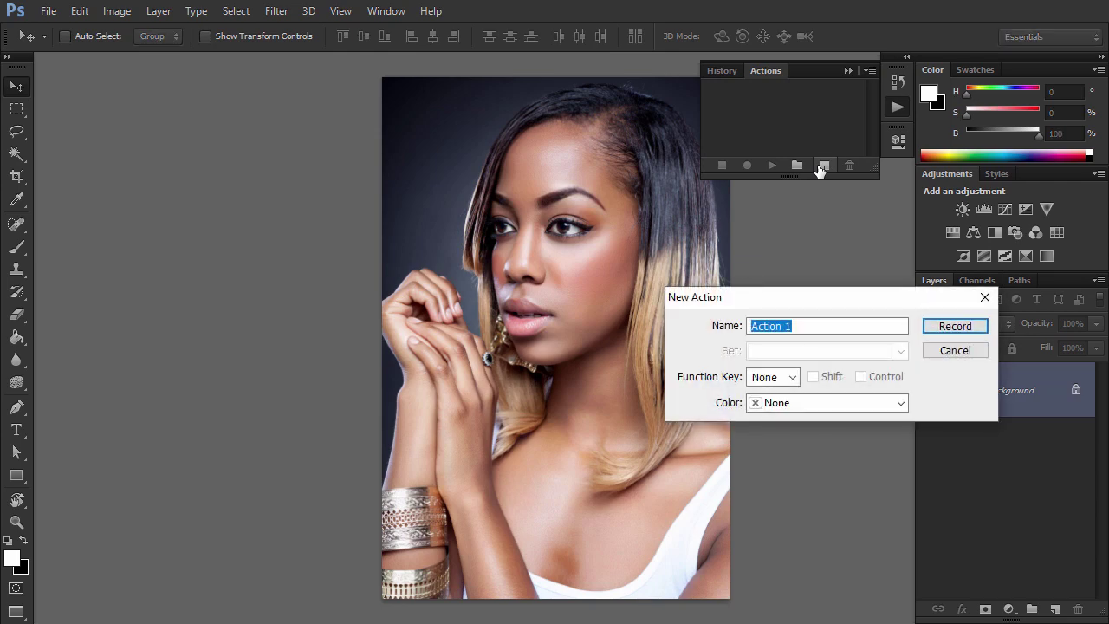
text(some a)
key(Return)
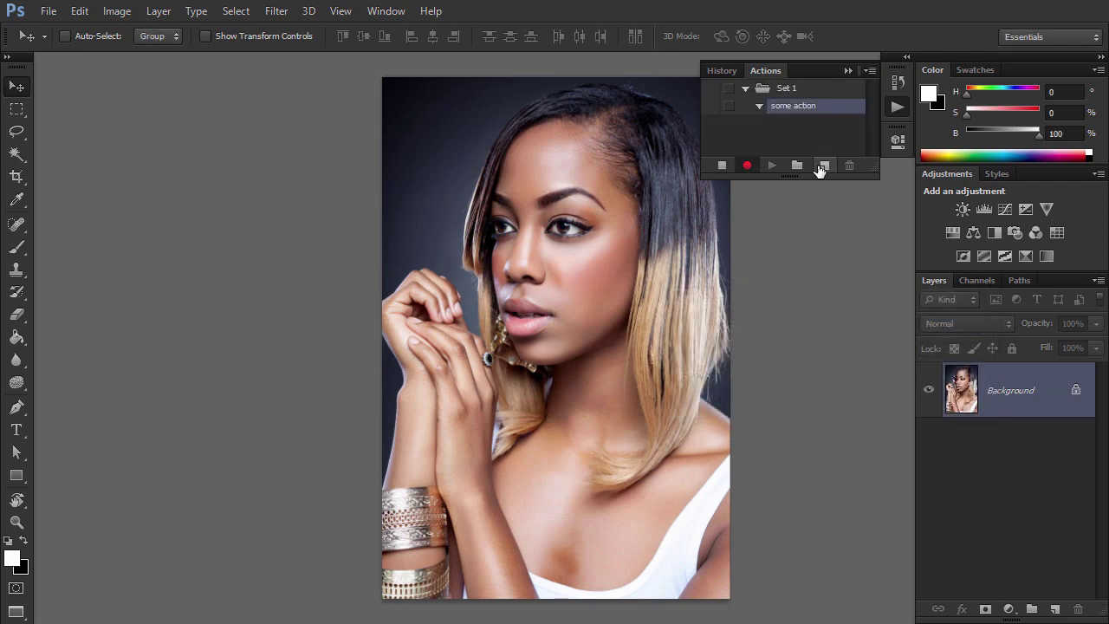
Set the image width to 2000 pixels, resampled with Bicubic (best for smooth gradients)
click(125, 16)
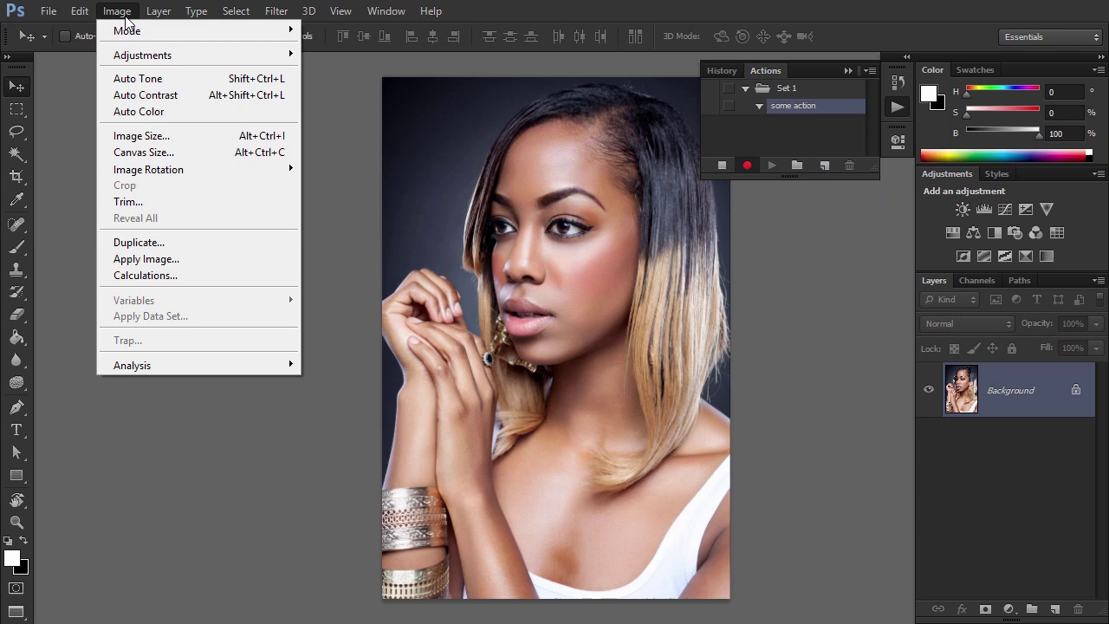
click(155, 132)
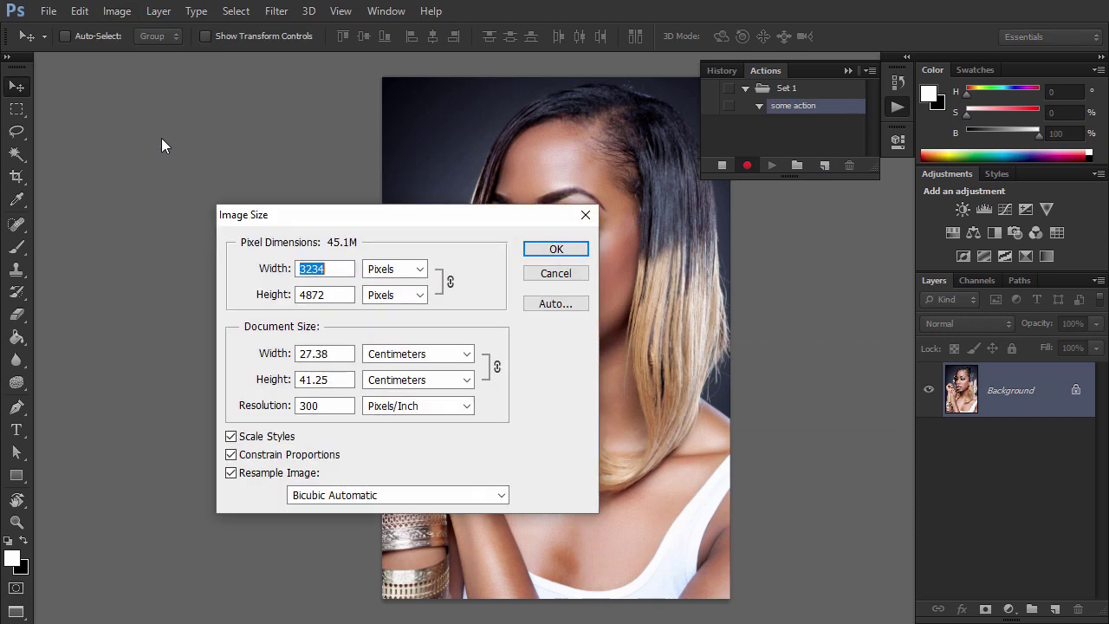
text(2000)
click(490, 496)
click(432, 543)
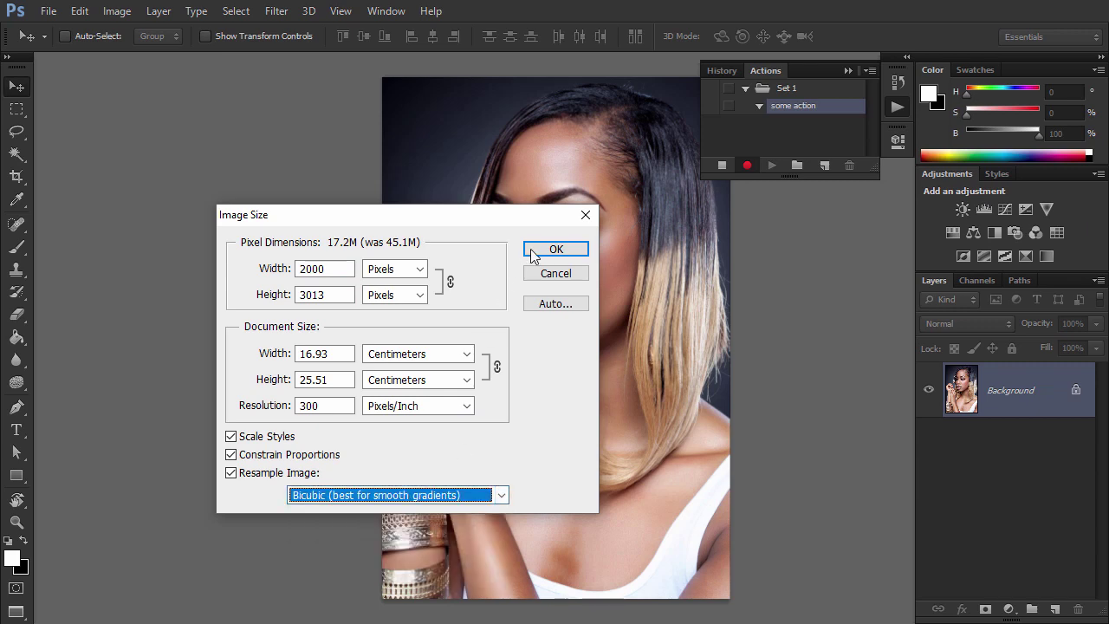
click(535, 248)
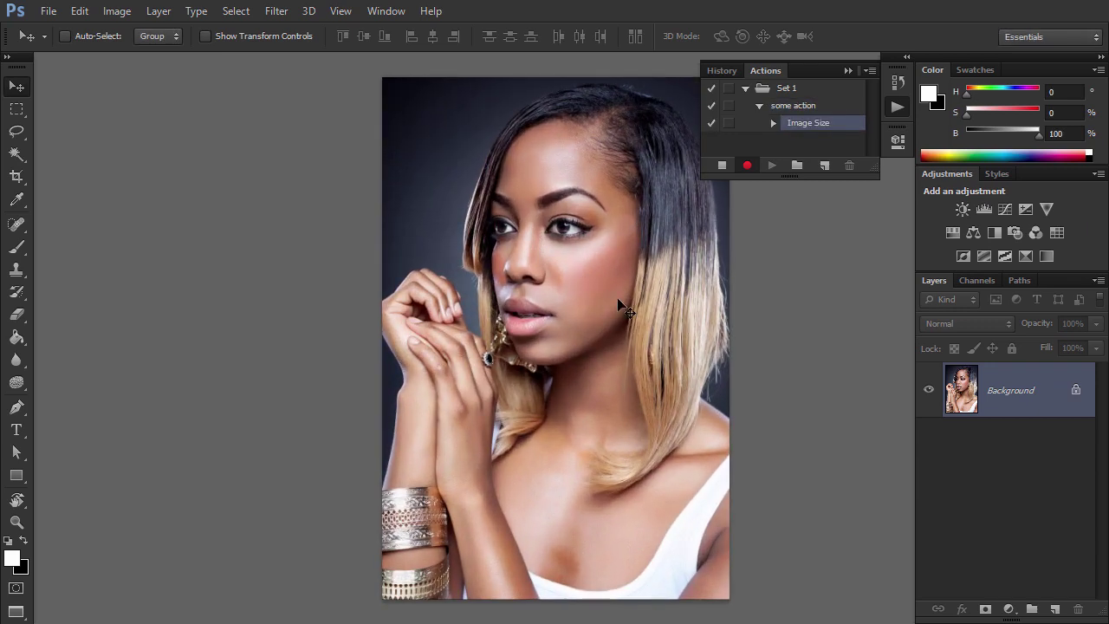
Add a Posterize adjustment layer above the background with Levels set to 6
click(984, 253)
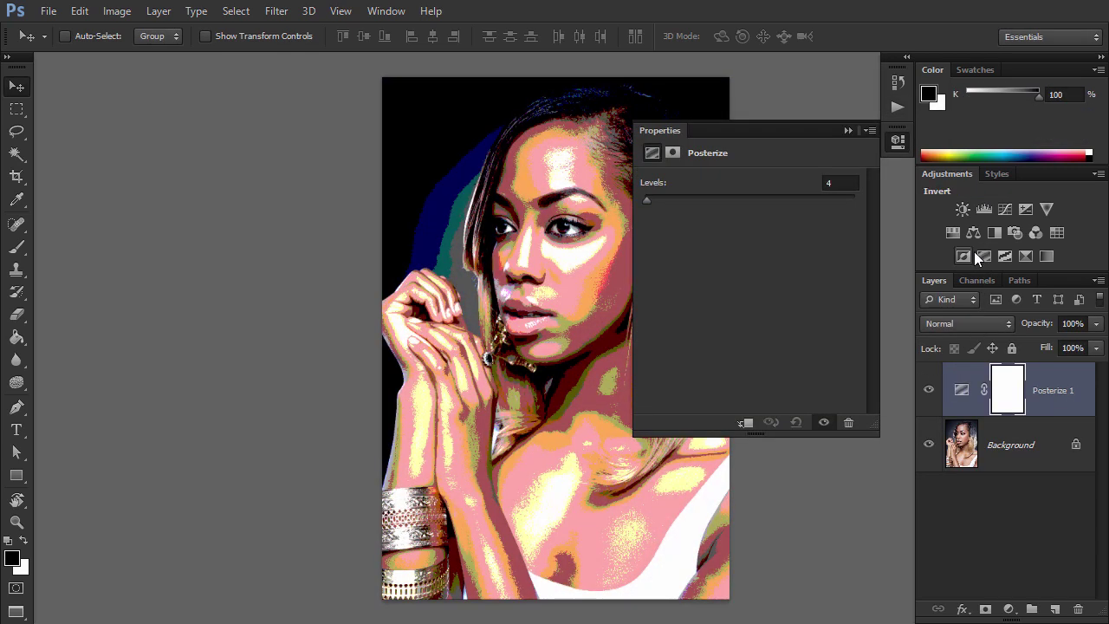
mouse_move(645, 196)
mouse_down()
mouse_move(663, 198)
mouse_move(648, 198)
mouse_up()
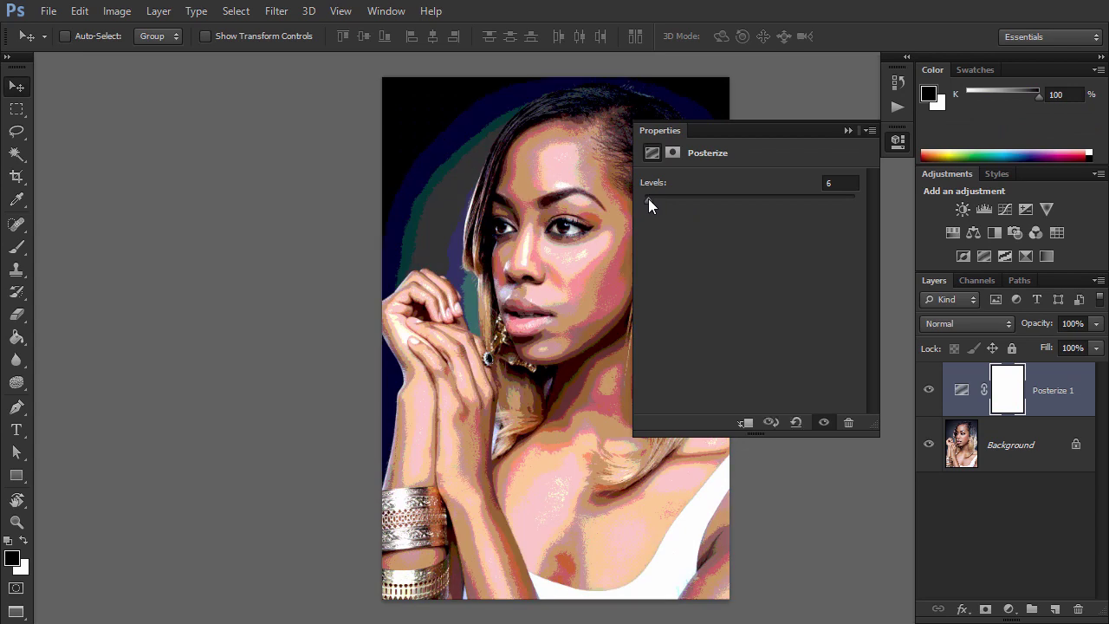
click(1047, 410)
click(849, 131)
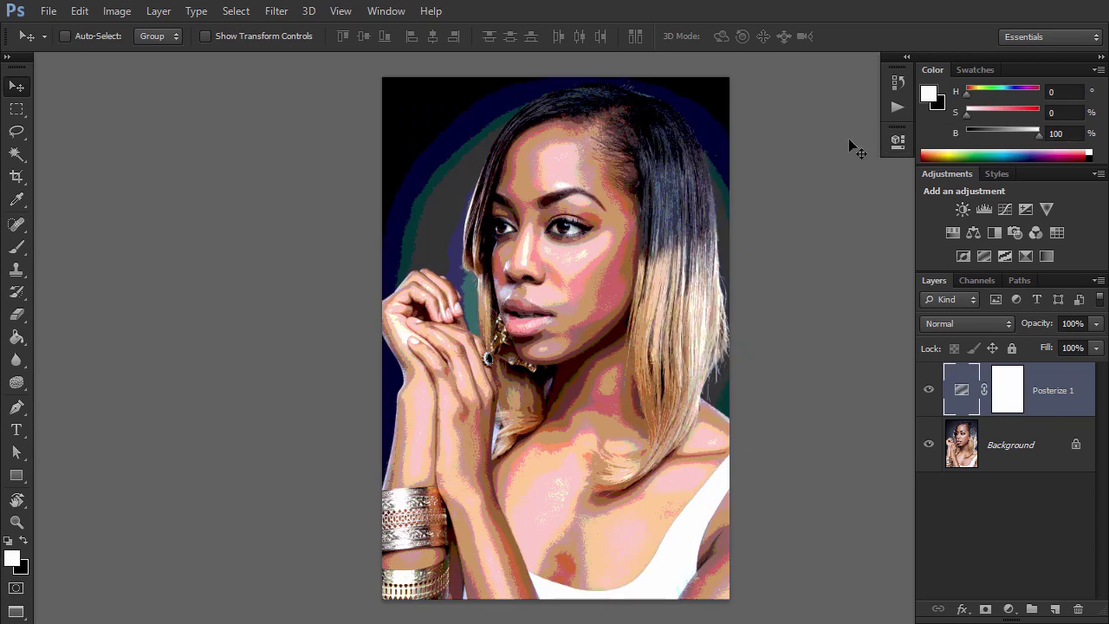
Add a Gradient Map adjustment layer above Posterize 1 using the blue, red and yellow gradient preset
click(1009, 609)
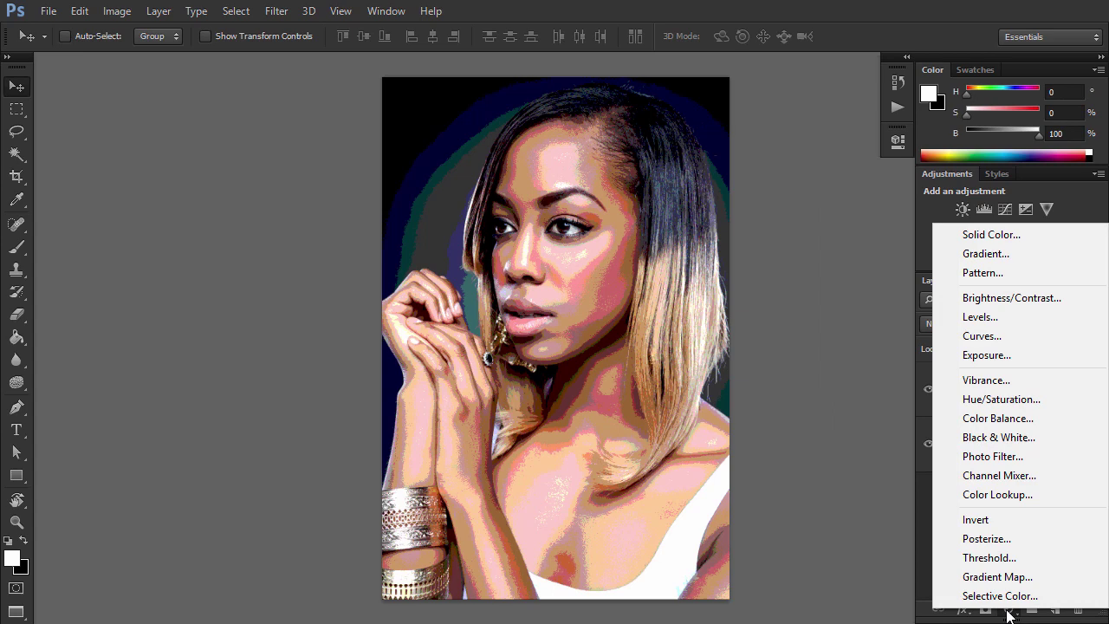
click(996, 578)
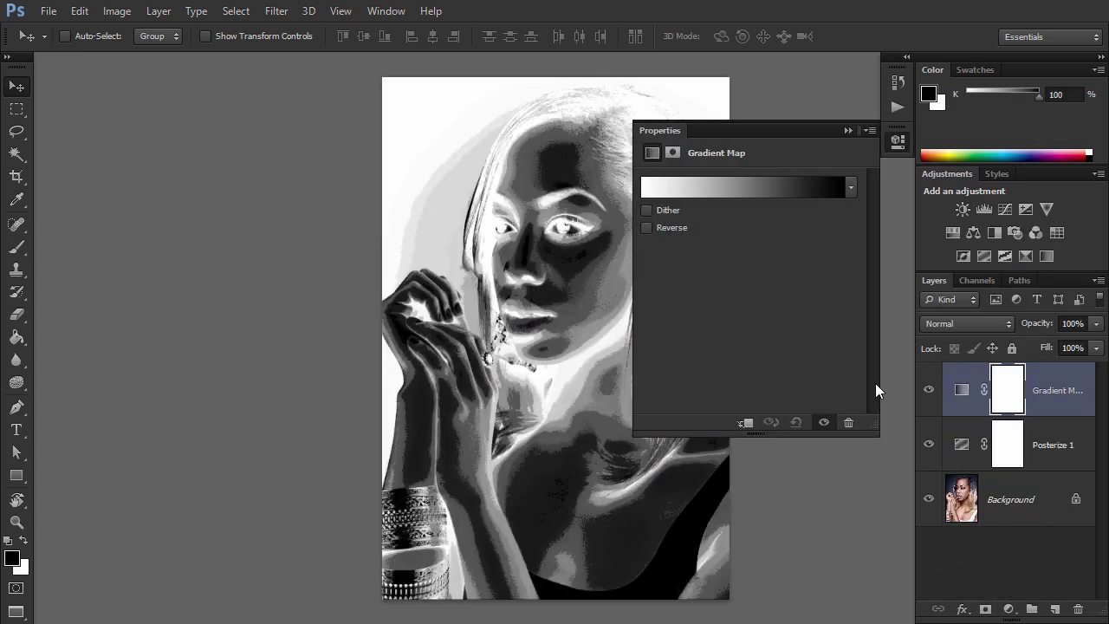
click(851, 187)
click(805, 222)
click(852, 141)
click(848, 130)
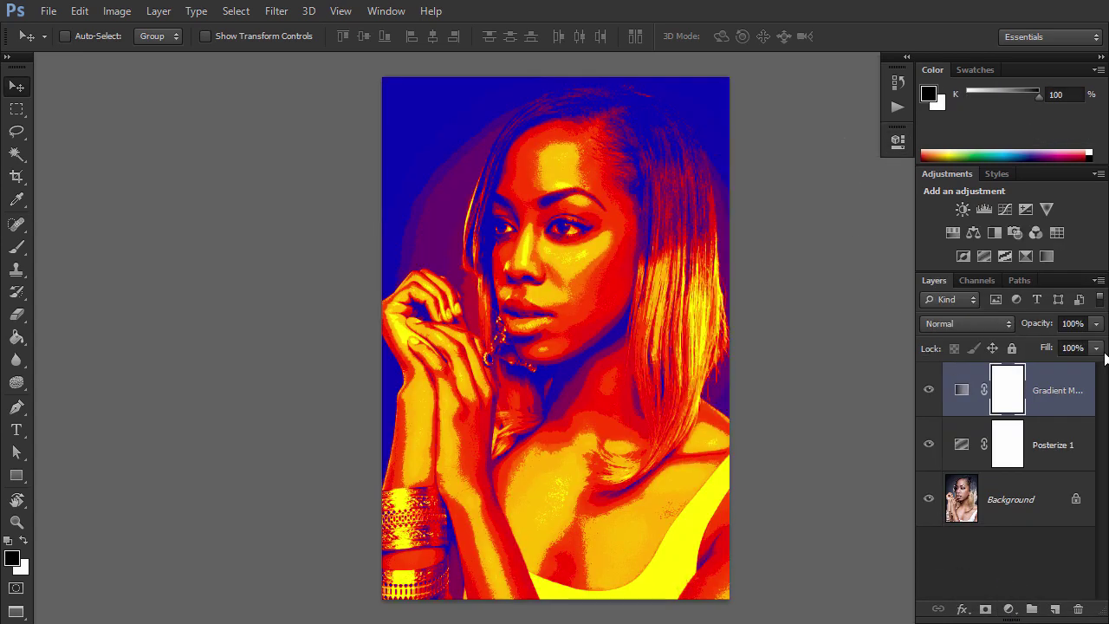
Lower the Gradient Map layer's opacity to 34%
click(1097, 323)
drag(1086, 343, 1039, 339)
click(789, 404)
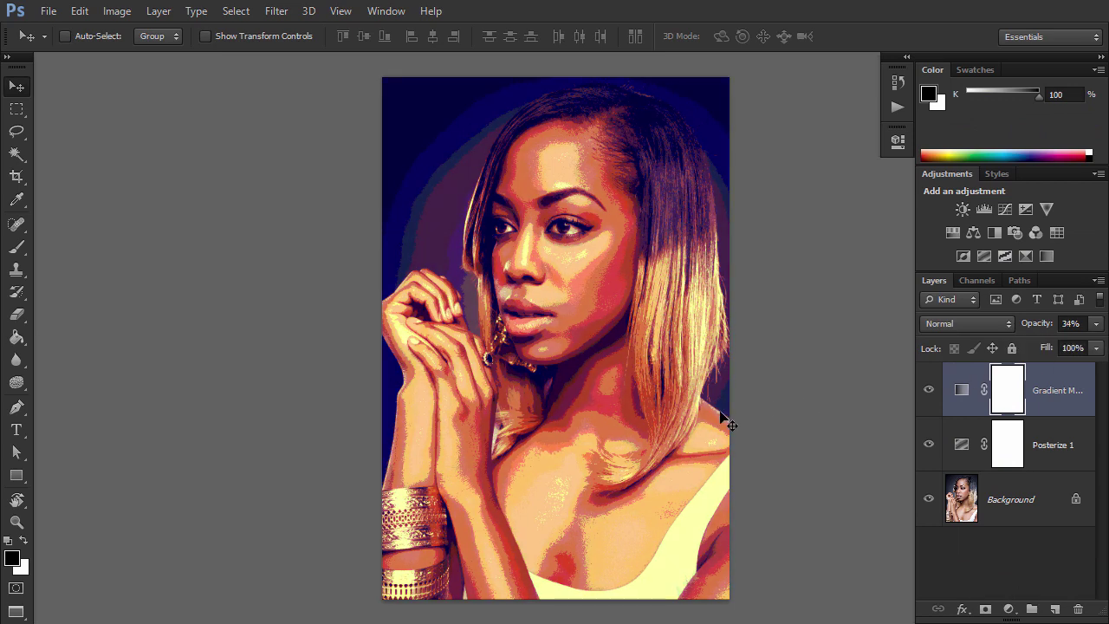
Save the posterized portrait as a PNG copy in the batch action folder, keeping its file name
click(51, 11)
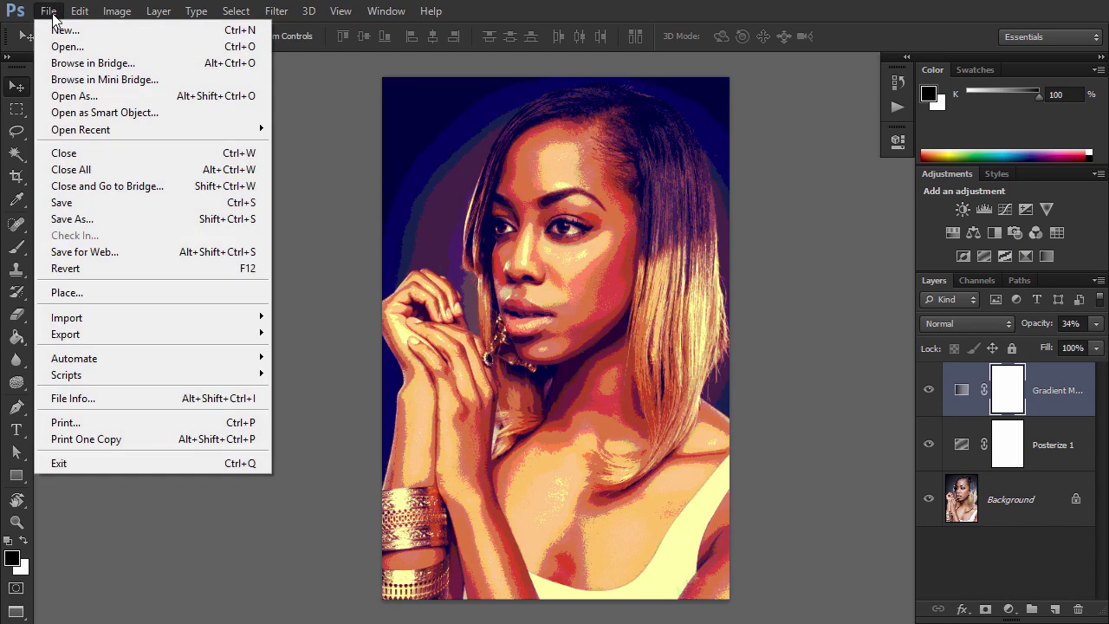
click(86, 218)
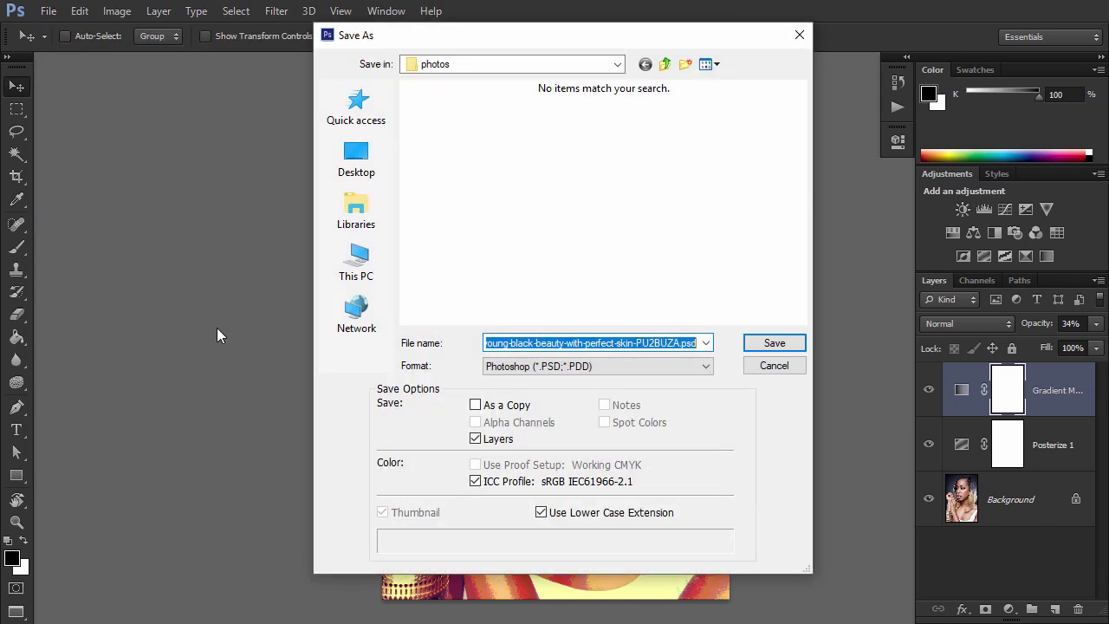
click(652, 362)
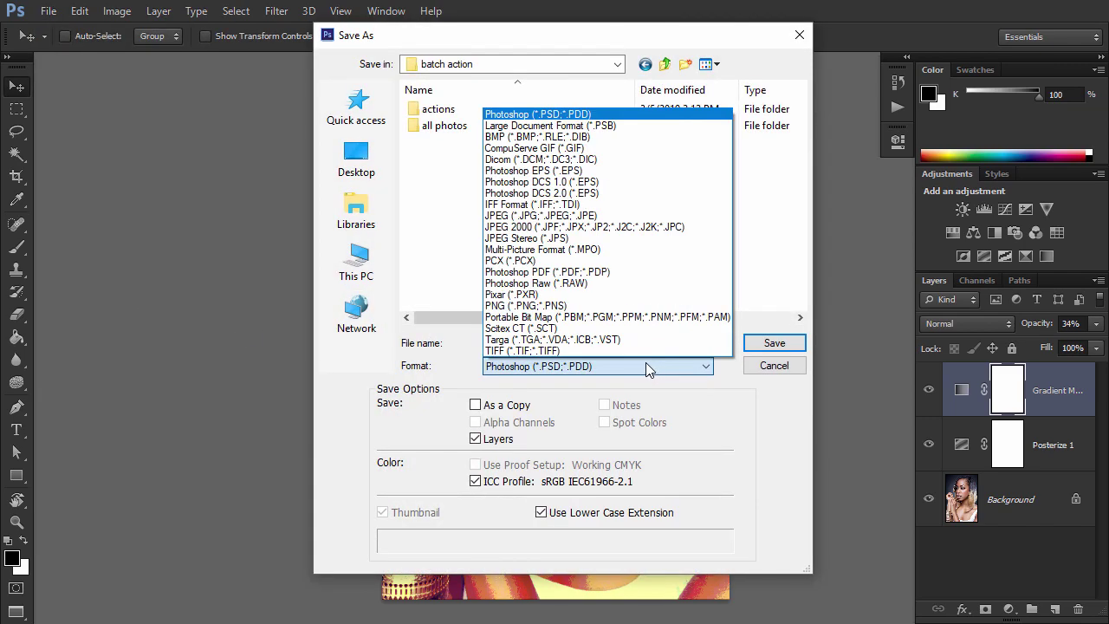
click(598, 306)
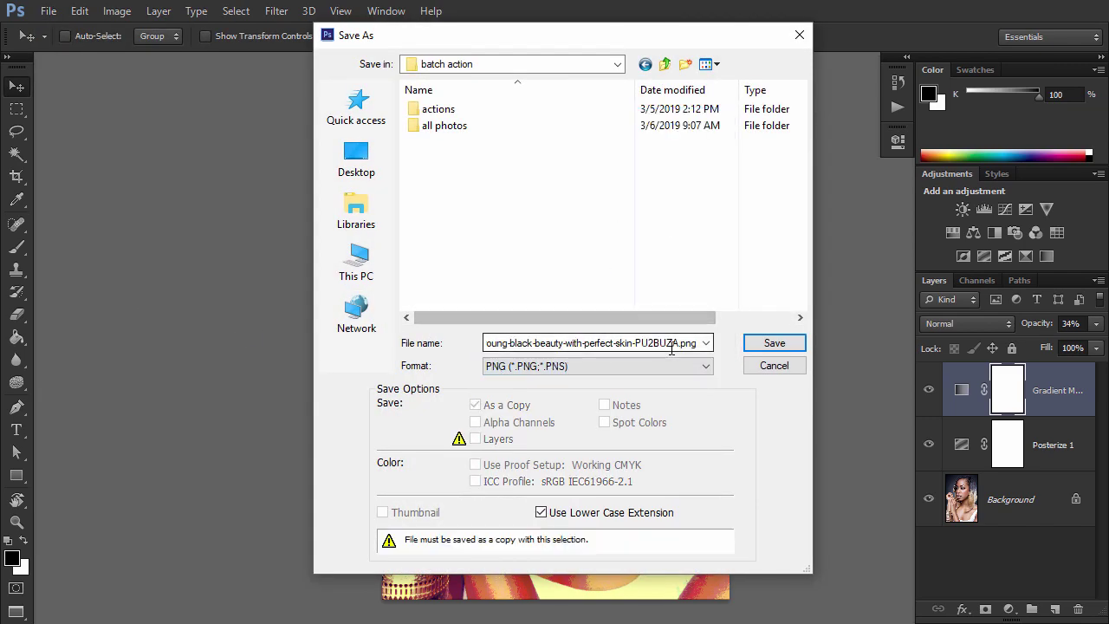
click(774, 343)
click(1054, 393)
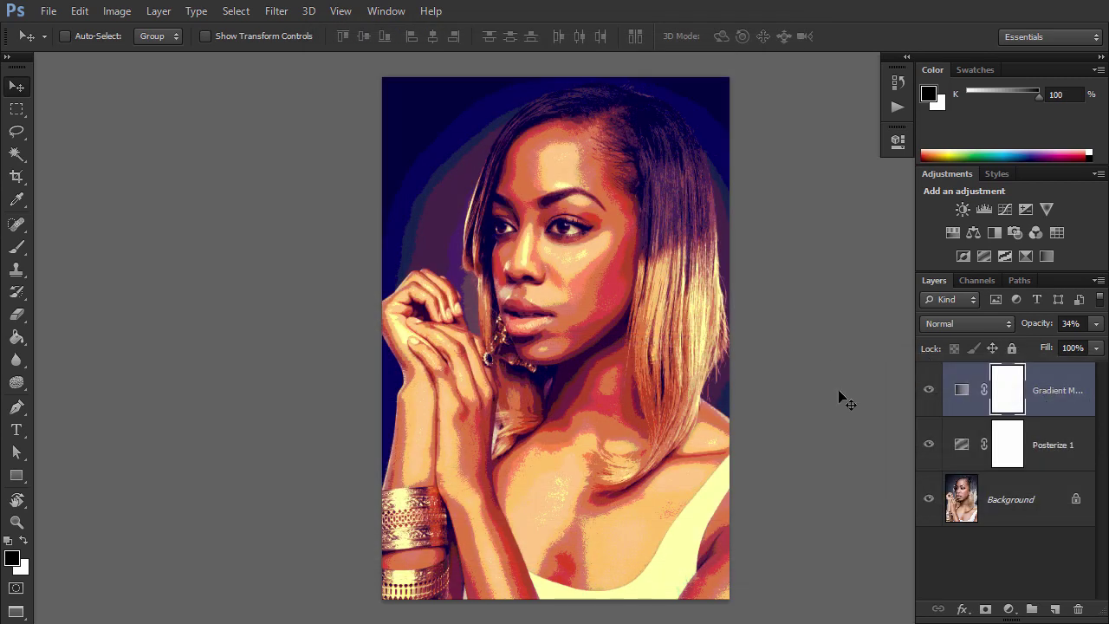
Close the portrait document and stop recording the action
key(ctrl+w)
click(607, 247)
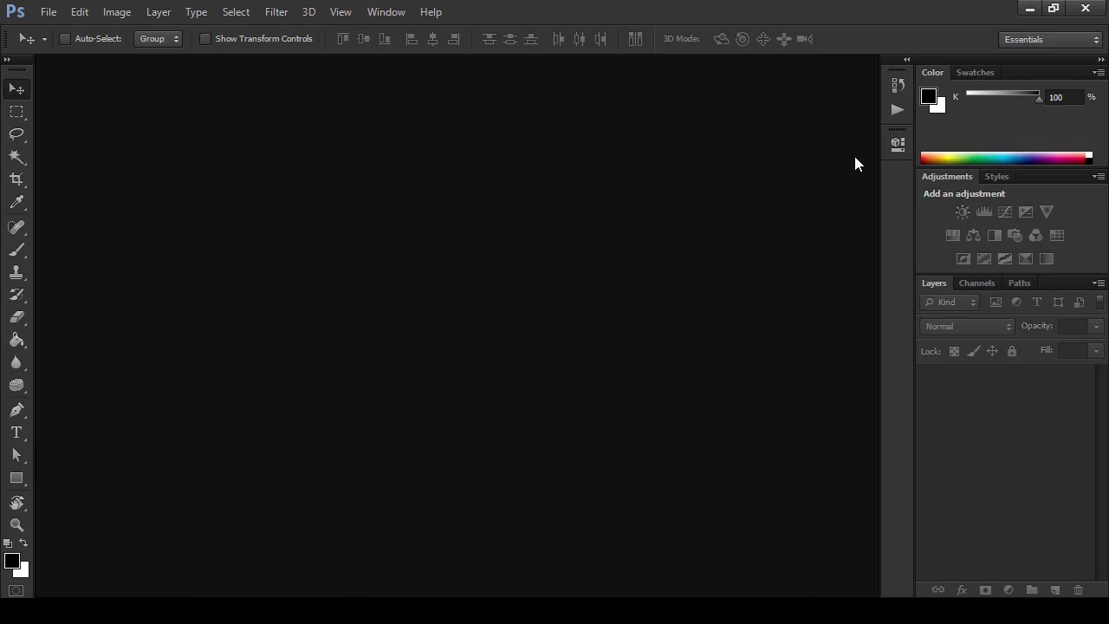
click(897, 111)
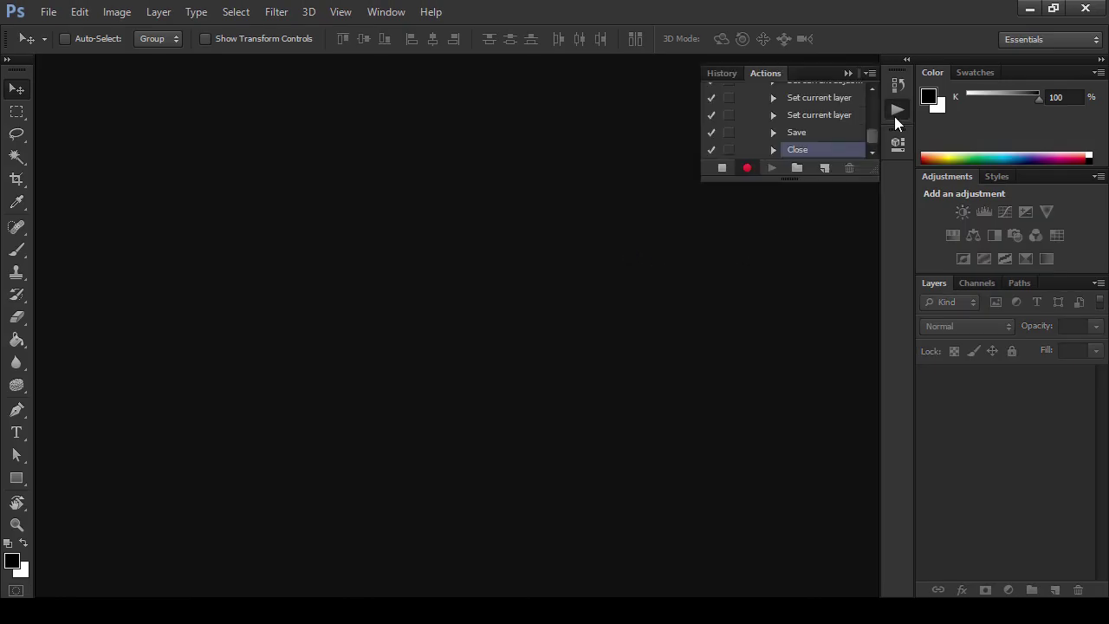
click(720, 173)
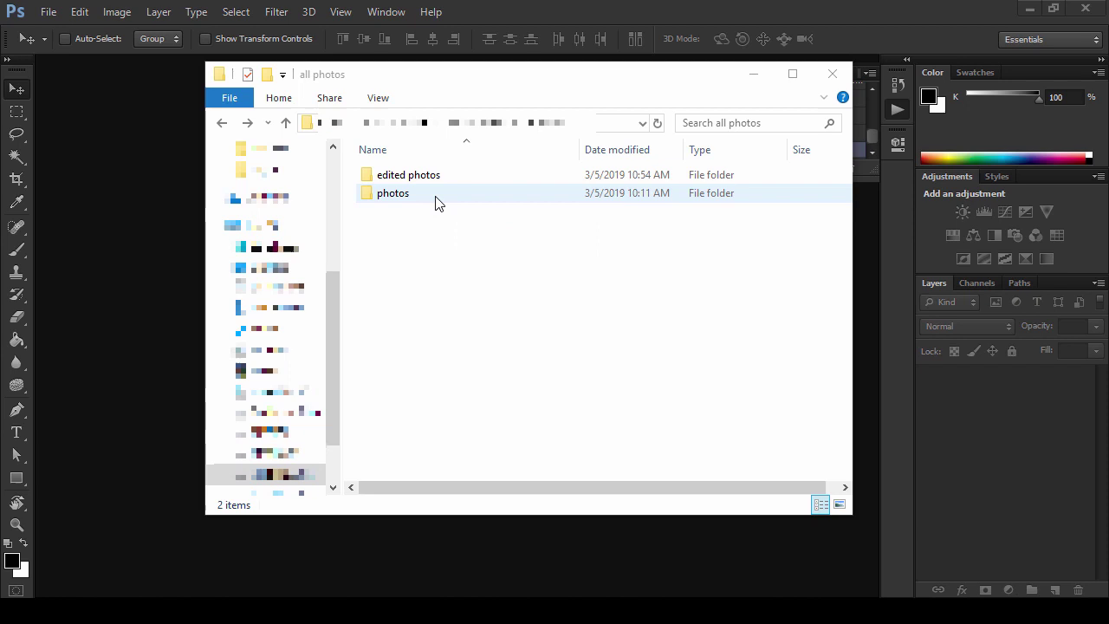
Check the contents of the photos and edited photos folders inside all photos, and return to Photoshop
double_click(436, 197)
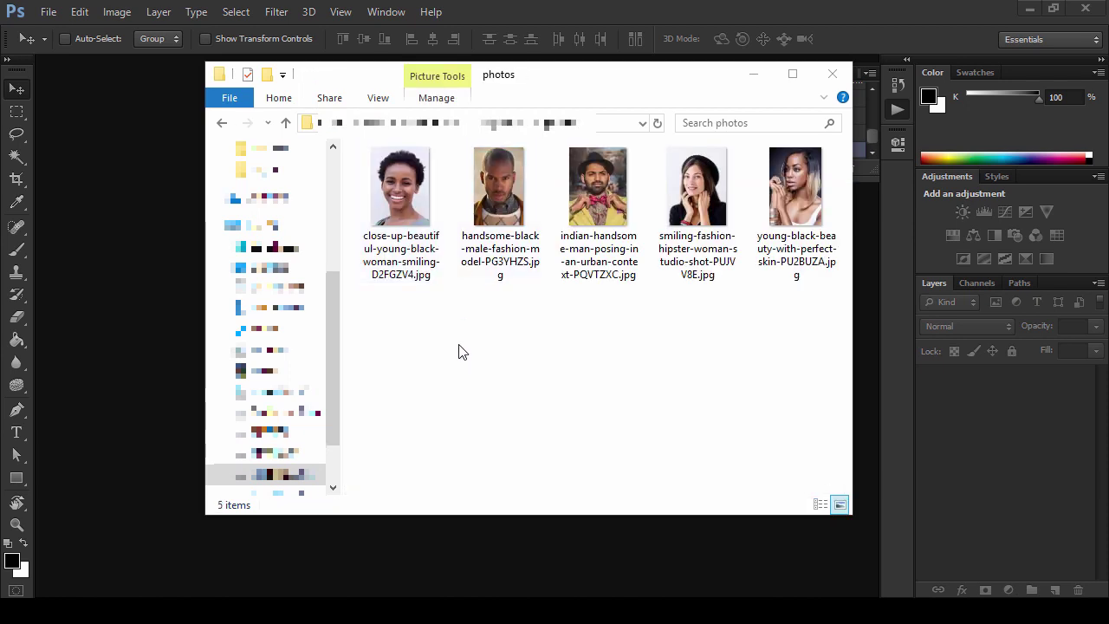
click(222, 122)
double_click(422, 182)
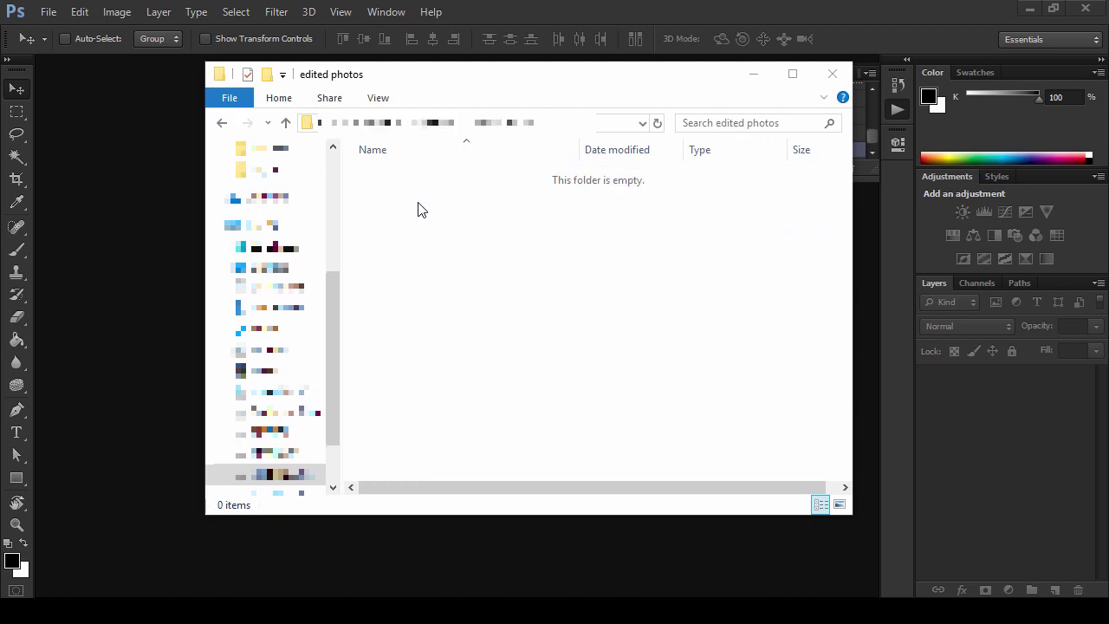
click(112, 114)
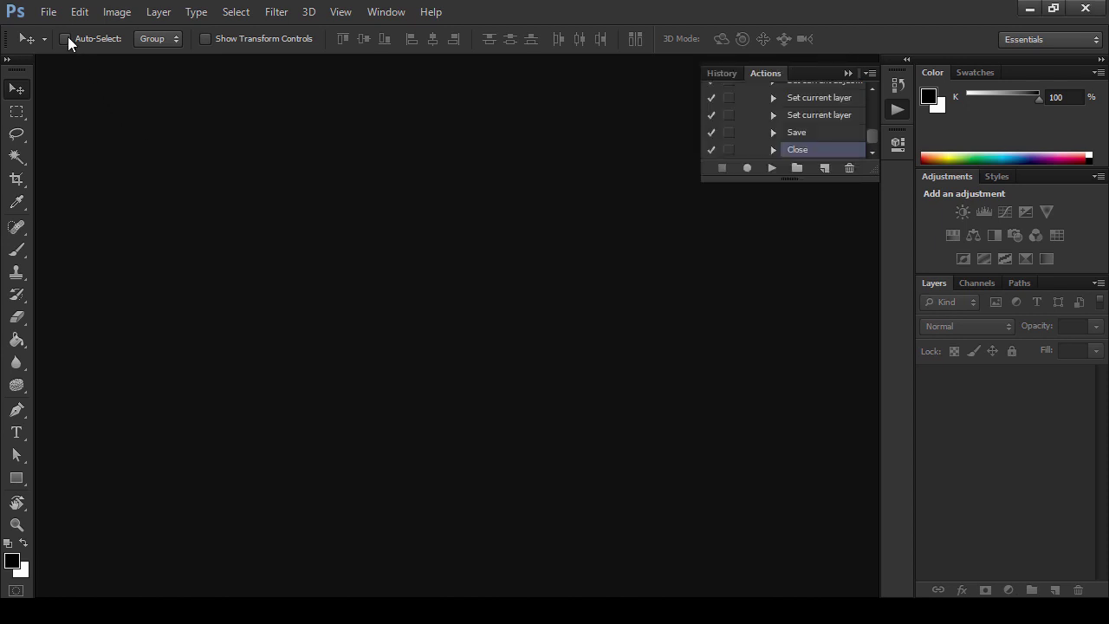
Start a Batch automation that plays the action "some action" from Set 1
click(49, 11)
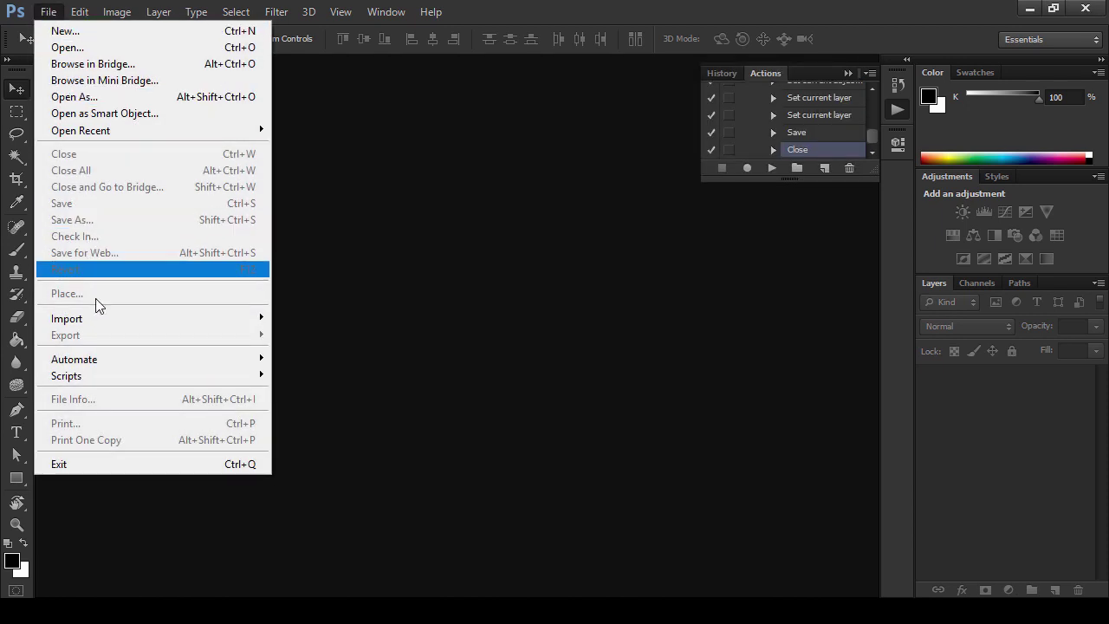
mouse_move(112, 364)
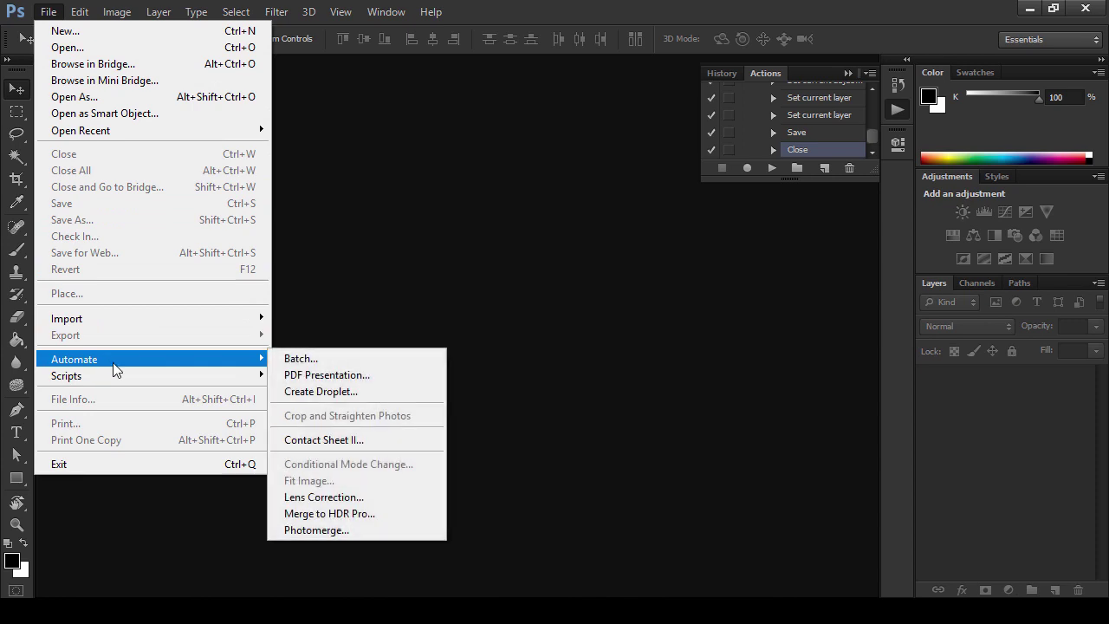
click(300, 358)
drag(673, 167, 319, 51)
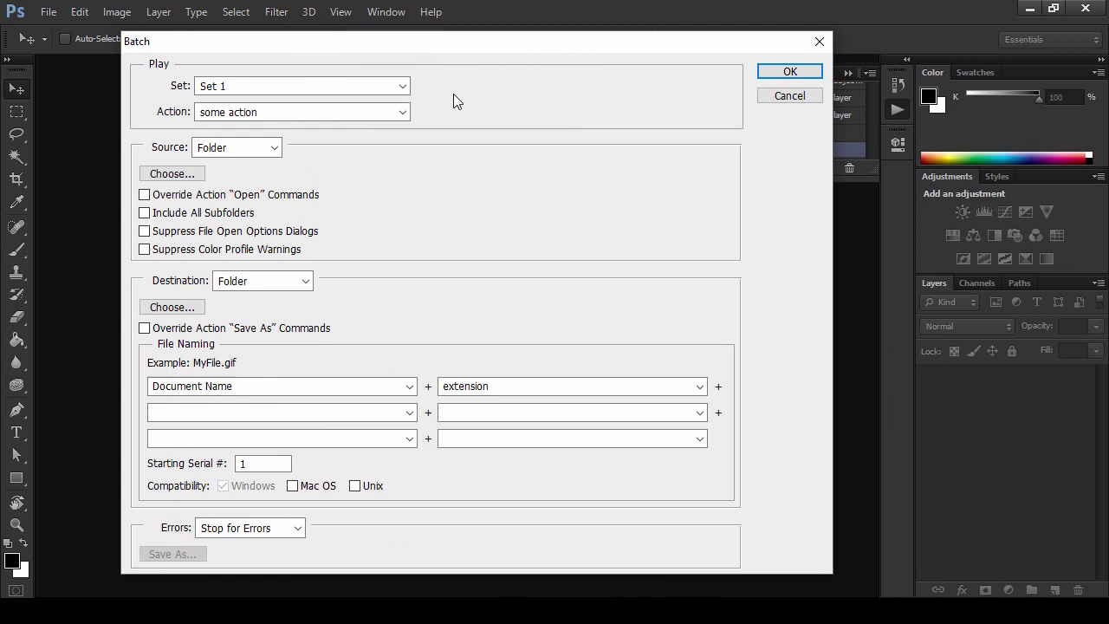
click(340, 92)
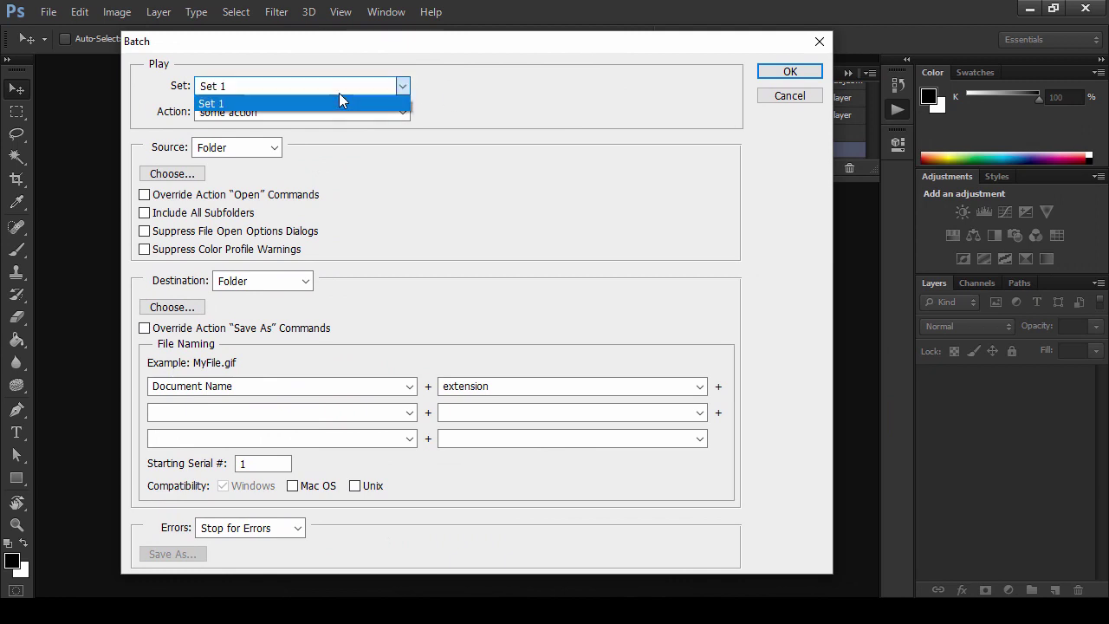
click(336, 100)
click(330, 114)
click(333, 127)
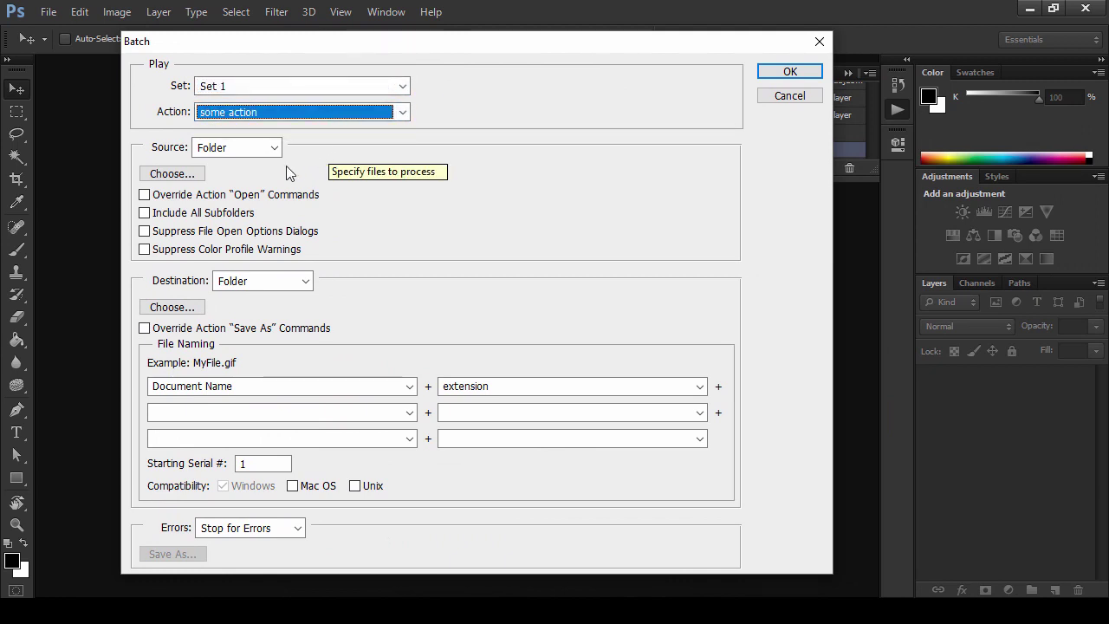
Set the batch source to Folder and choose the photos folder inside all photos
click(246, 152)
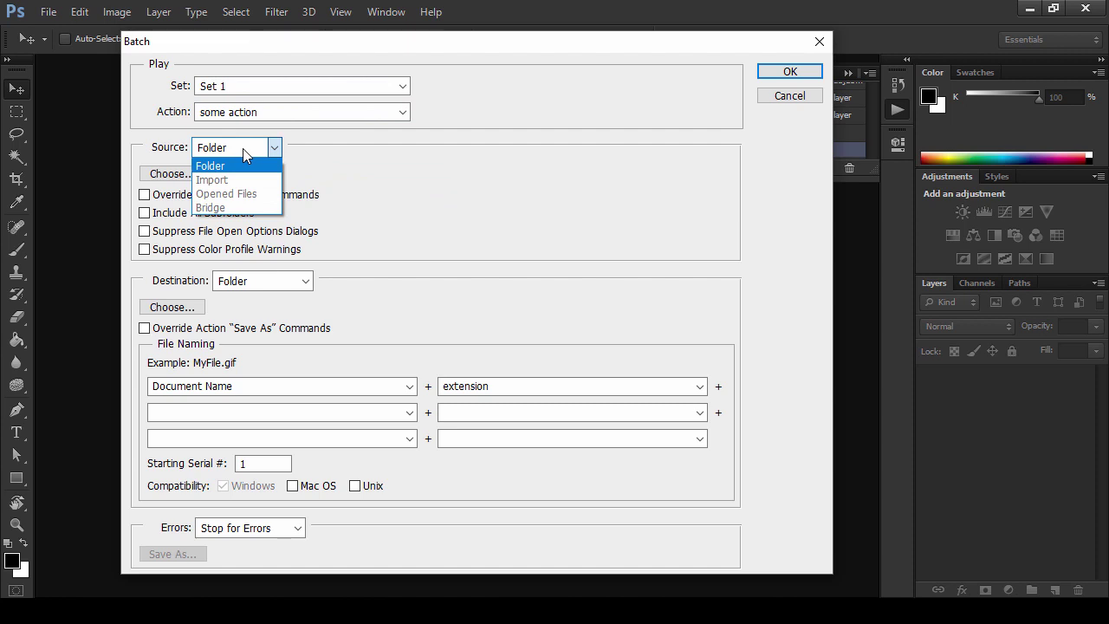
click(227, 162)
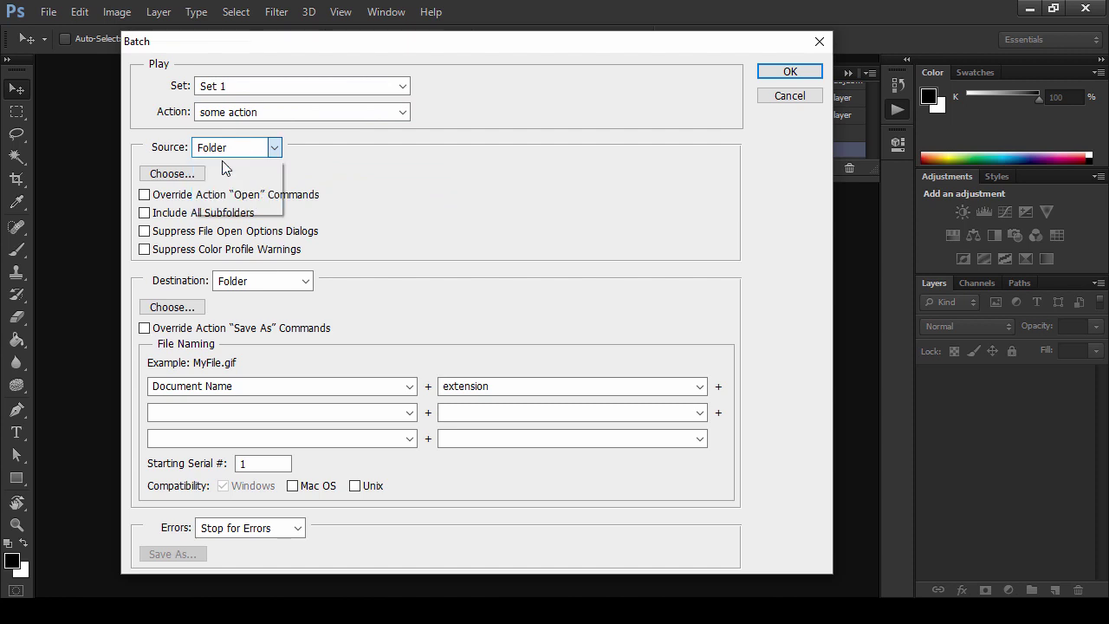
click(179, 174)
double_click(587, 306)
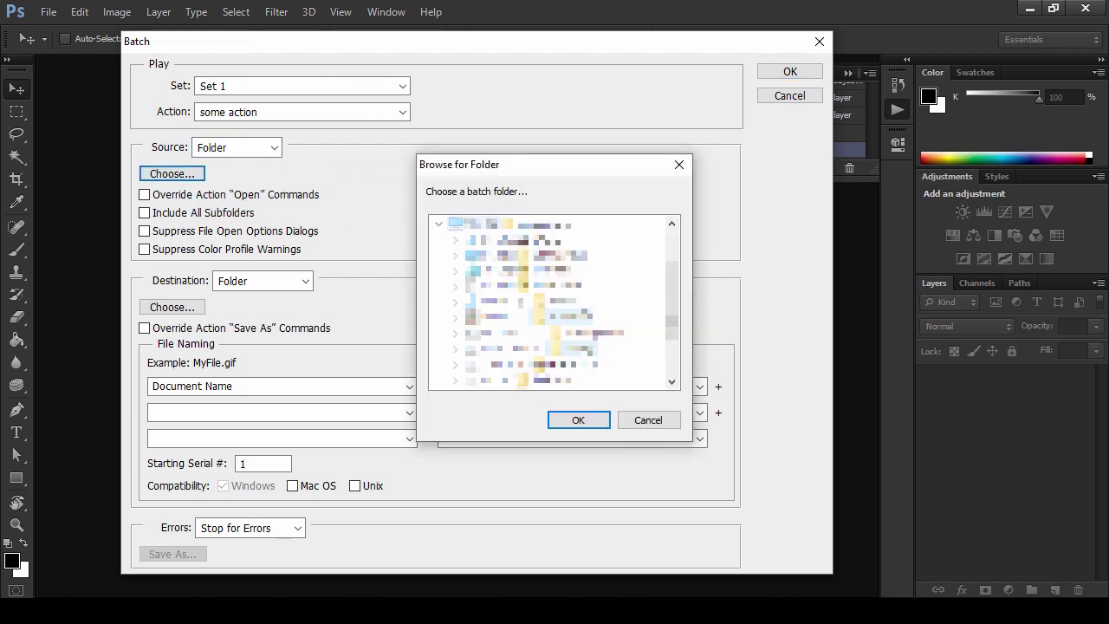
click(578, 419)
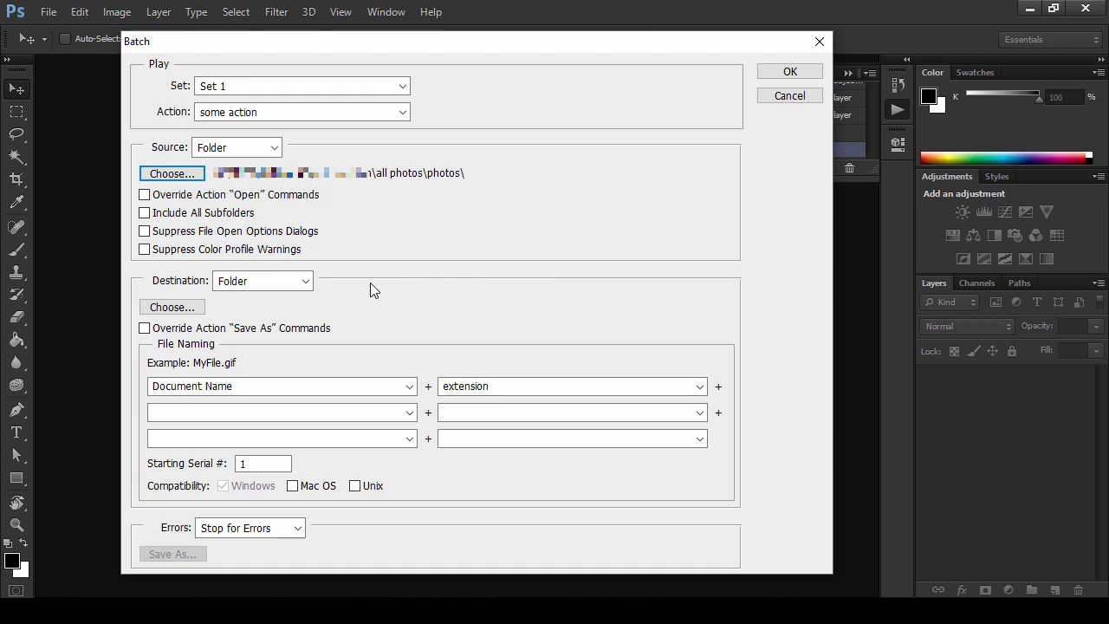
Set the batch destination to the edited photos folder and override the action's "Save As" commands
click(307, 281)
click(309, 283)
click(200, 305)
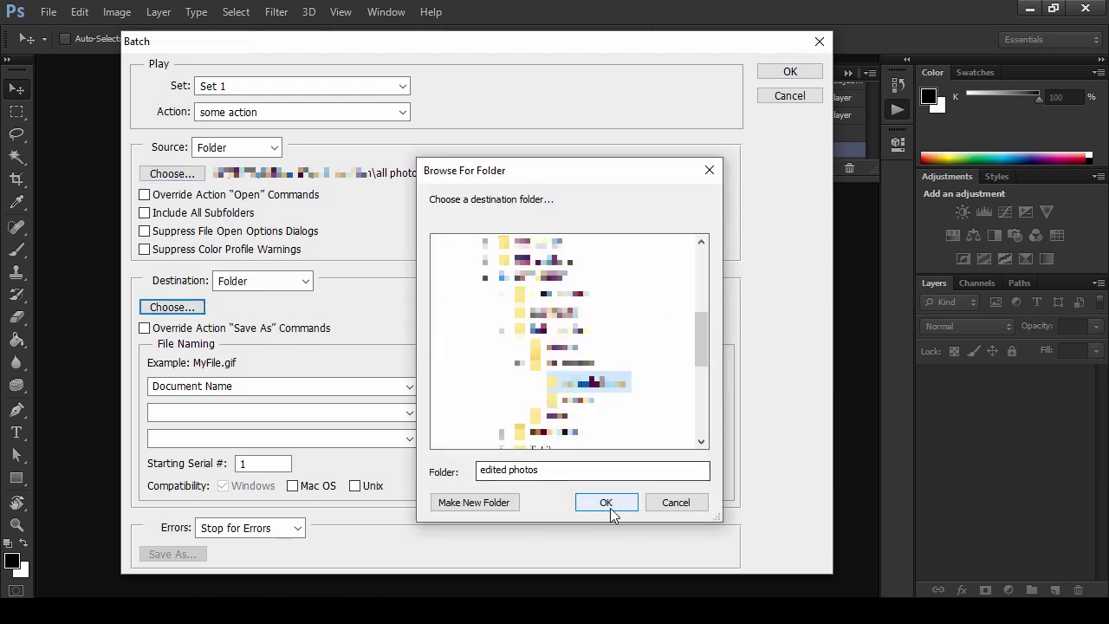
click(606, 503)
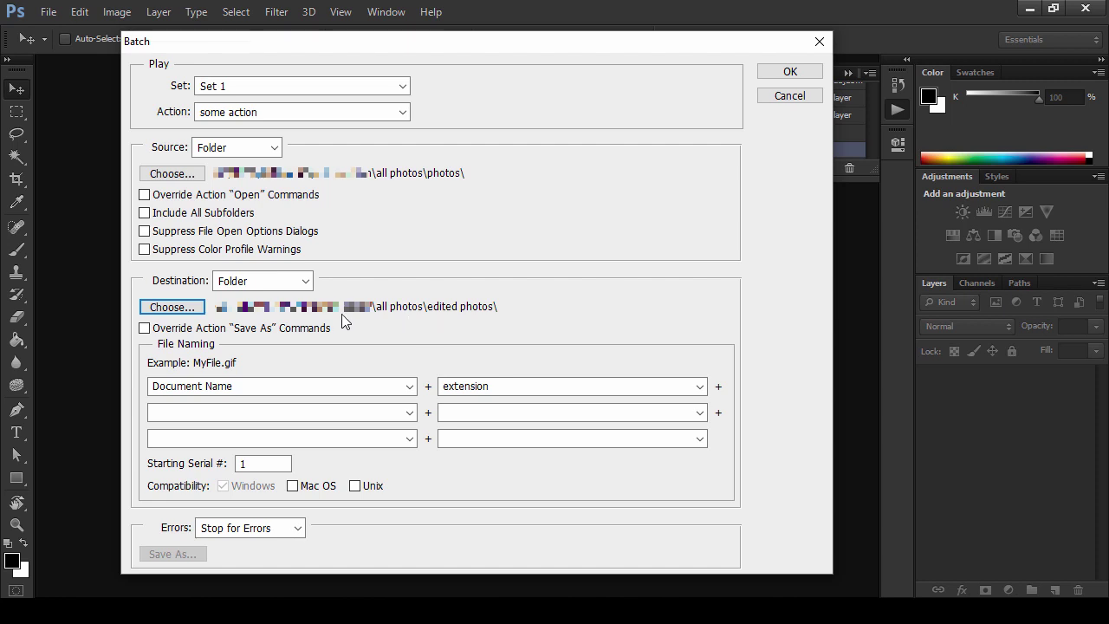
click(141, 329)
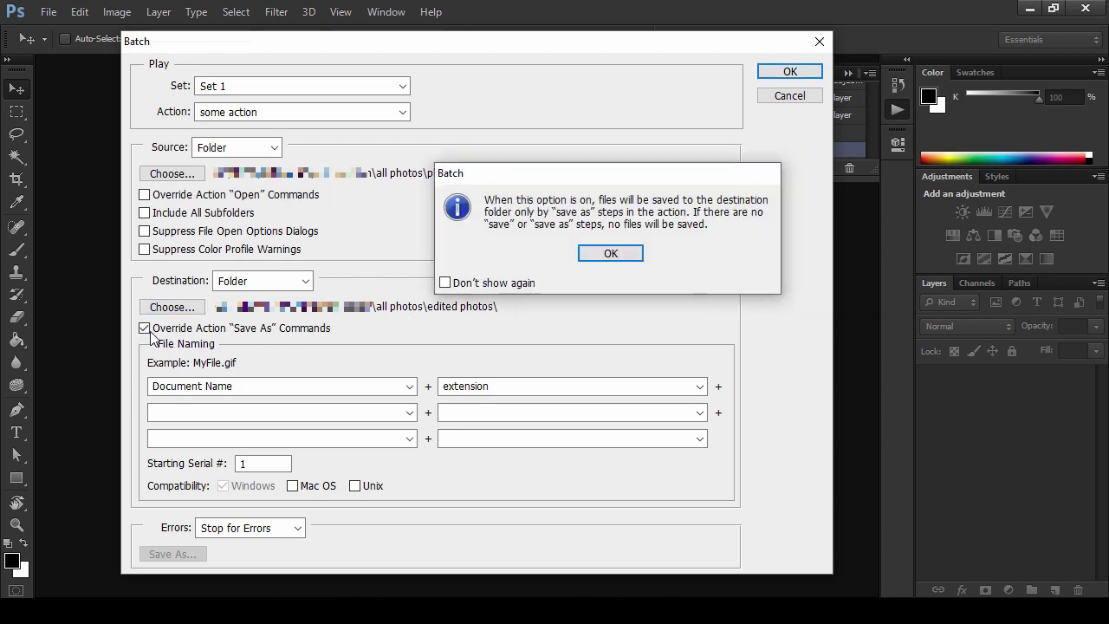
click(606, 256)
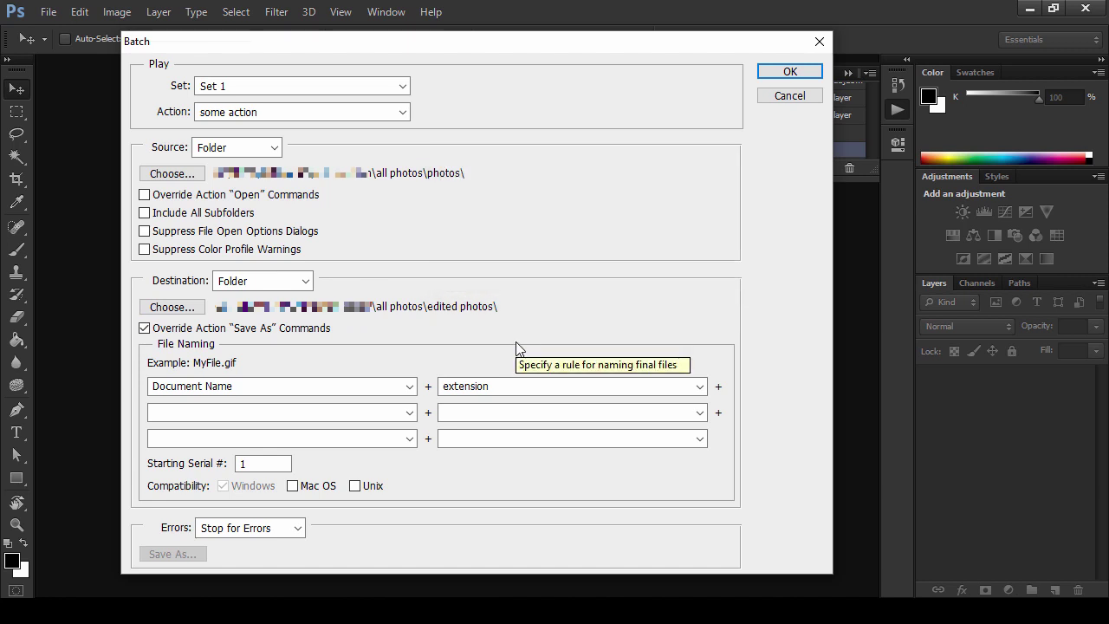
Keep Document Name plus extension as the output naming rule and choose extension for the third naming part
click(402, 389)
click(410, 389)
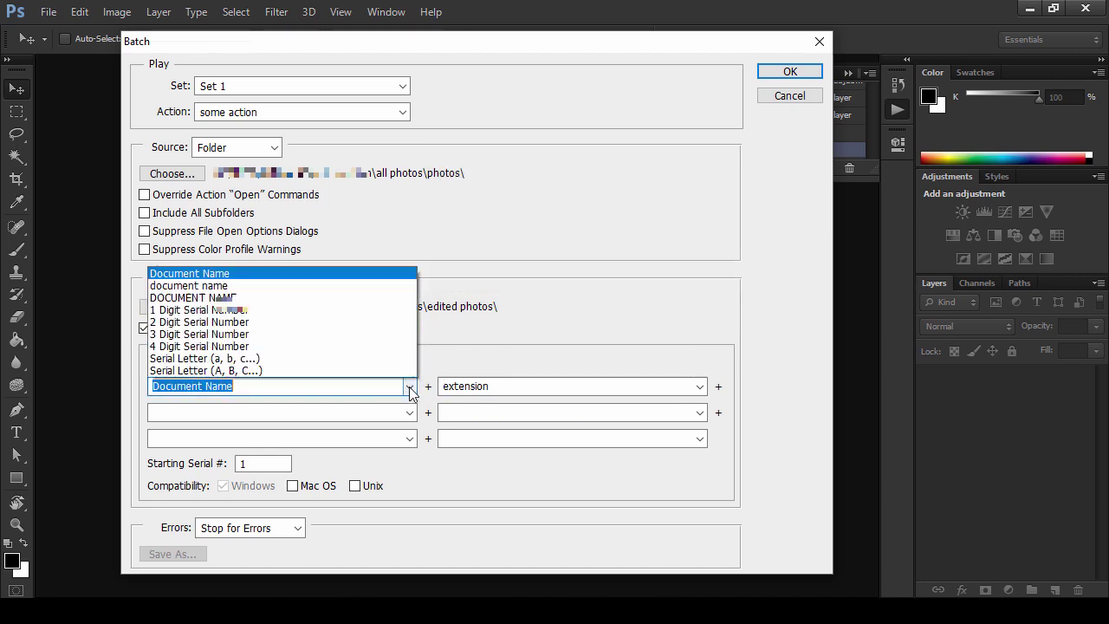
click(409, 389)
click(699, 388)
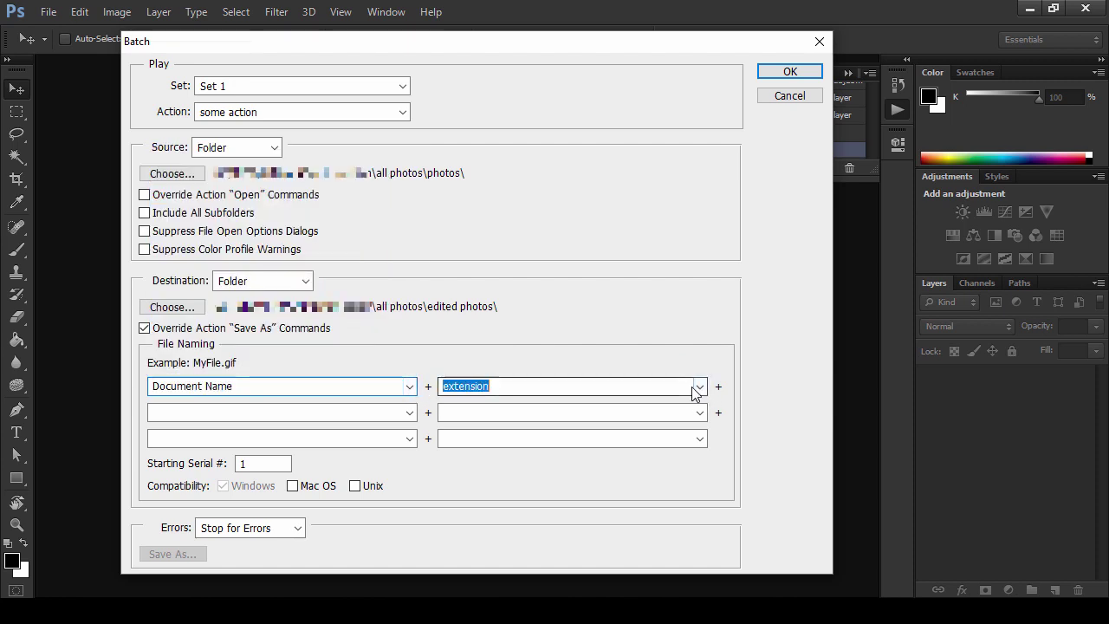
click(699, 388)
click(698, 386)
click(411, 413)
click(411, 414)
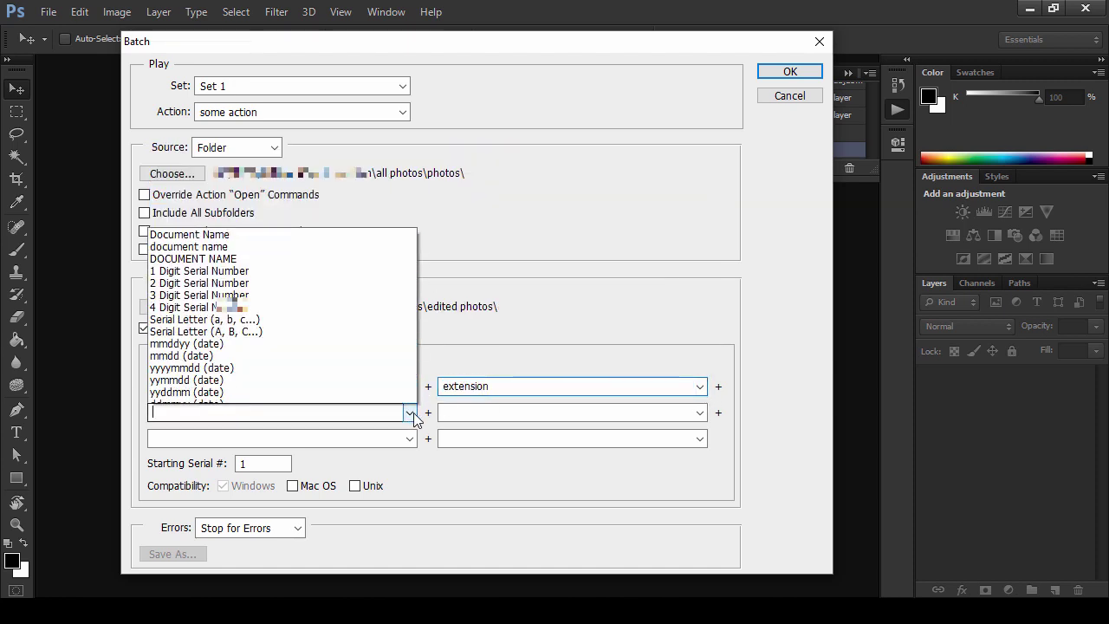
click(412, 414)
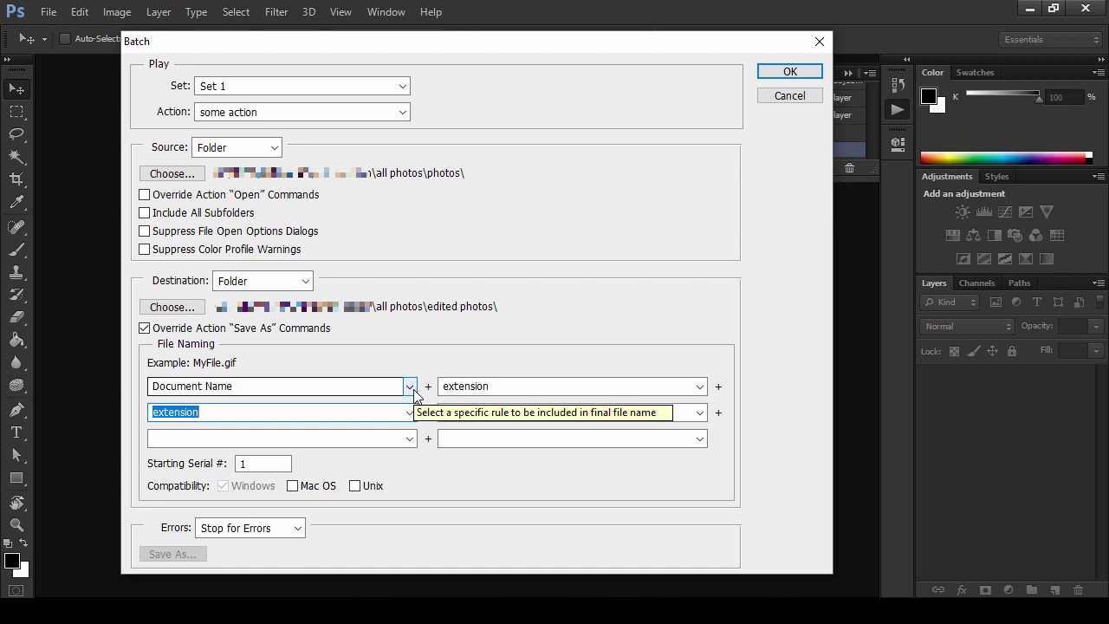
Run the batch with error handling kept at Stop for Errors, and open the edited photos folder
click(297, 528)
click(297, 528)
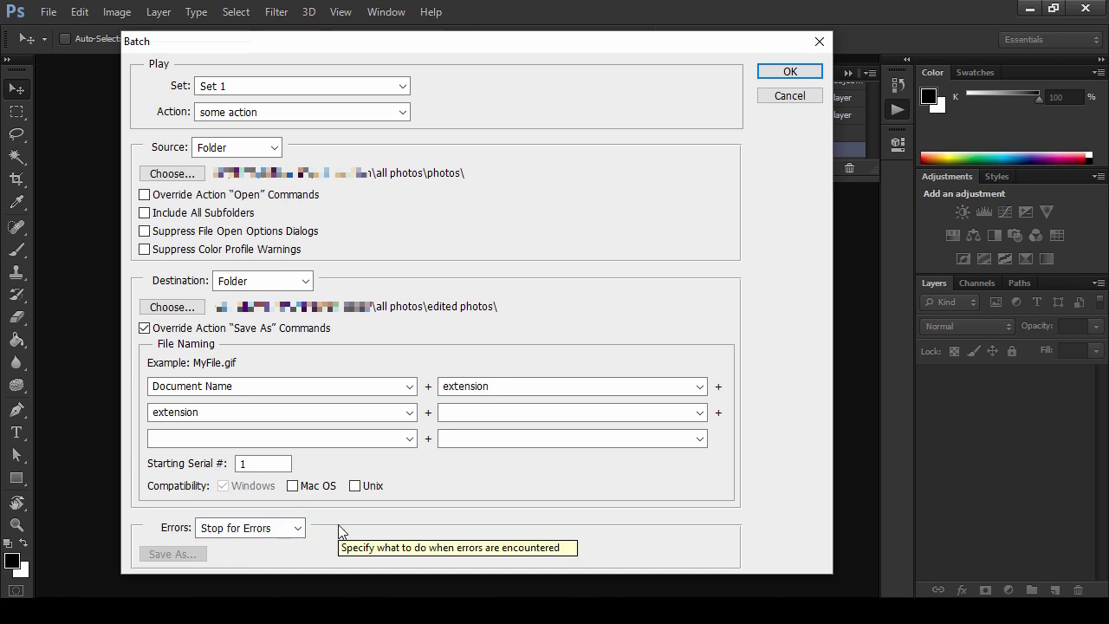
click(791, 74)
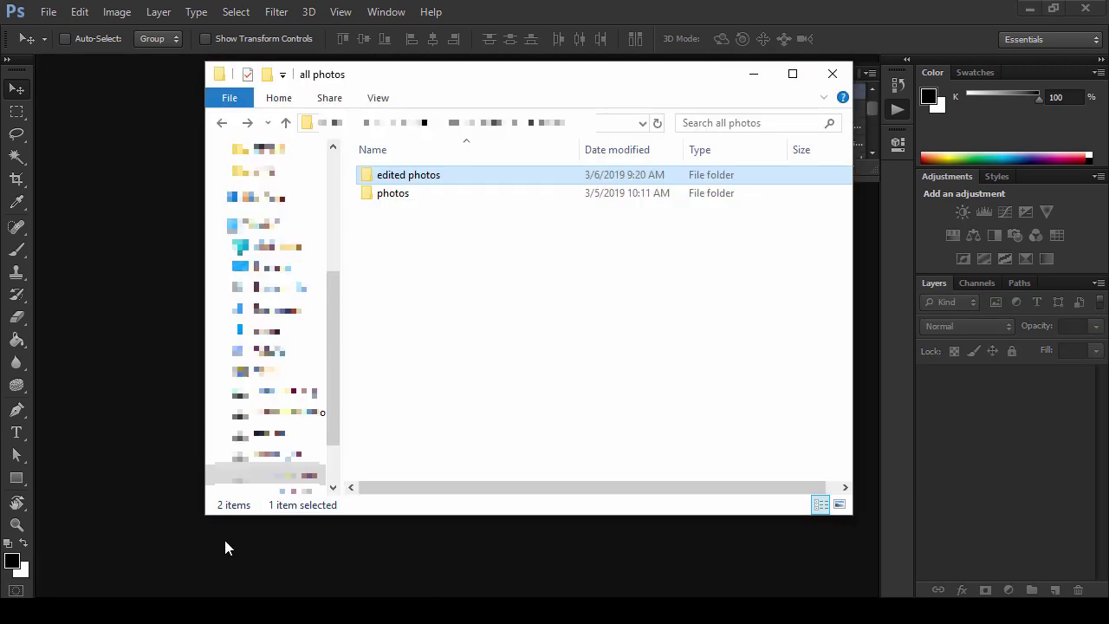
double_click(407, 177)
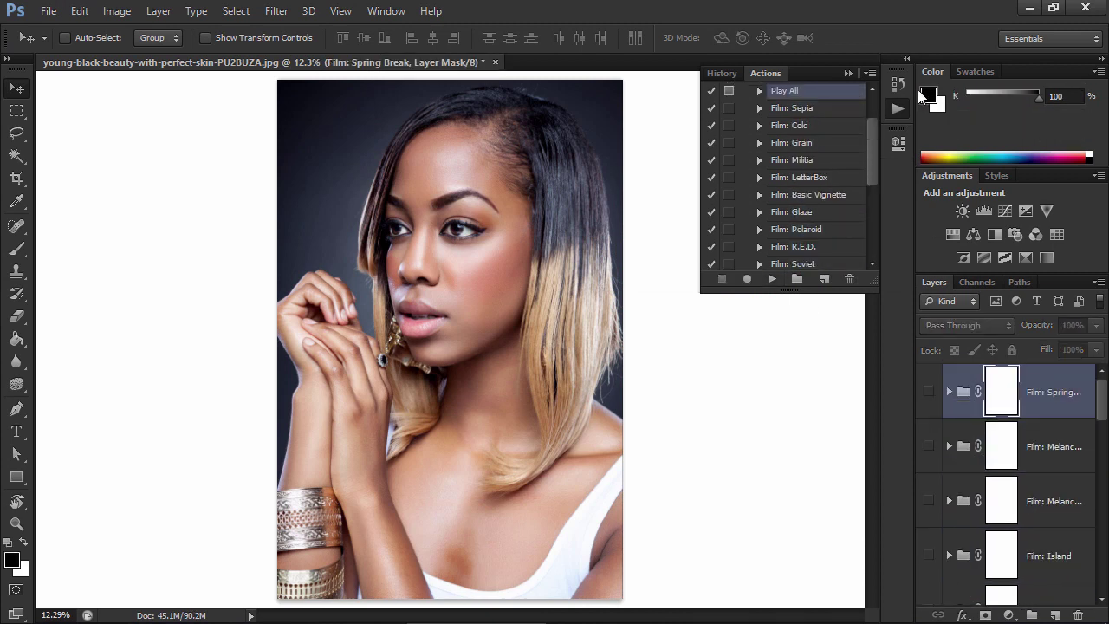
Preview the FilterGrade film effects on the portrait one by one, working upward from Film: Sepia past Film: Indie, by toggling each layer group's visibility
scroll(1057, 396, down, 10)
click(931, 524)
click(931, 523)
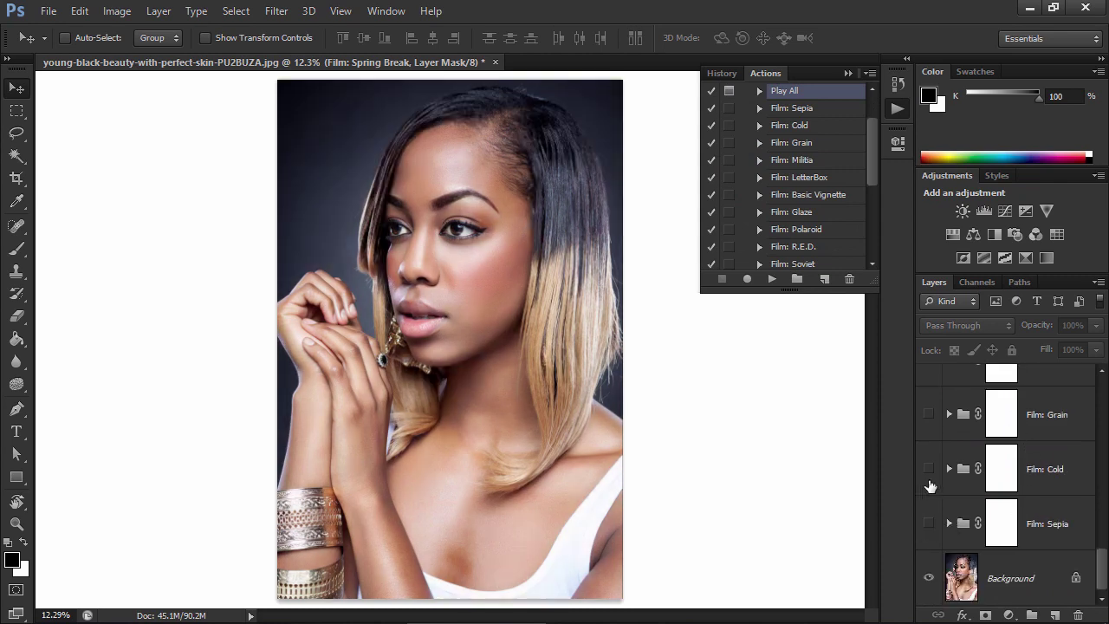
scroll(981, 426, up, 1)
click(931, 469)
click(929, 417)
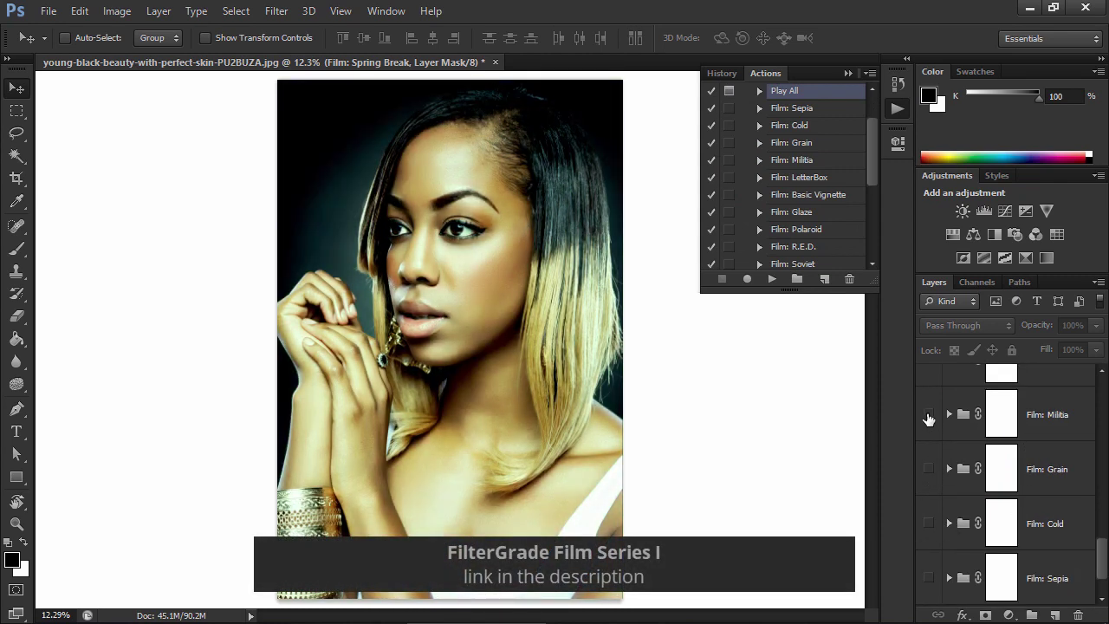
click(929, 417)
scroll(929, 419, up, 1)
click(928, 418)
scroll(936, 424, up, 1)
click(931, 469)
click(932, 417)
scroll(938, 422, up, 1)
click(930, 469)
click(930, 415)
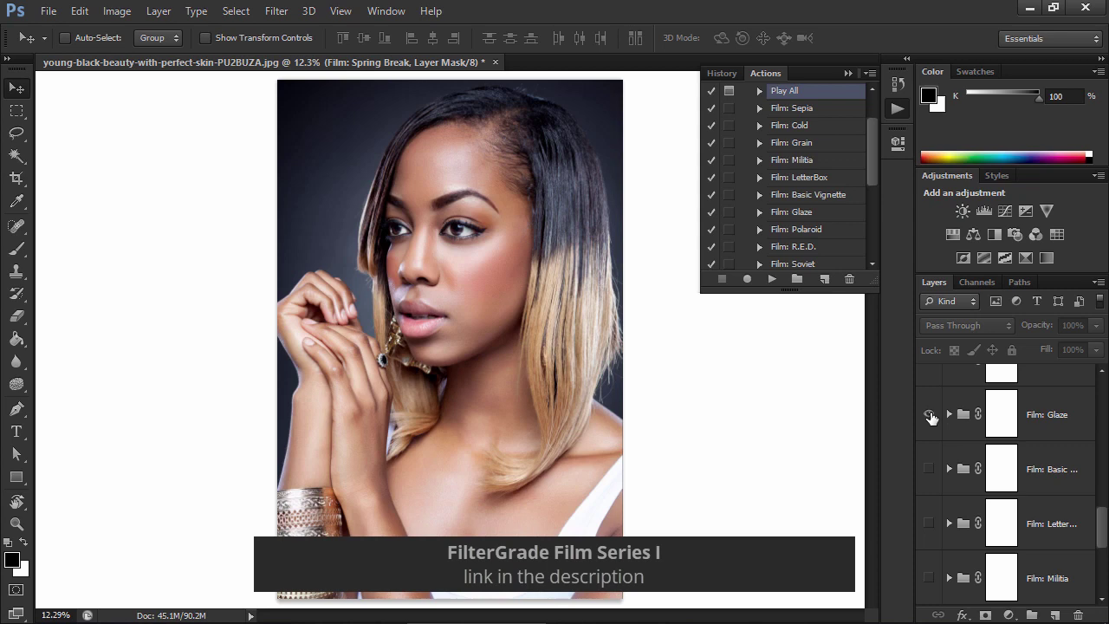
scroll(932, 418, up, 1)
click(930, 469)
click(929, 416)
scroll(932, 420, up, 1)
click(932, 470)
click(930, 469)
click(929, 415)
scroll(981, 425, up, 1)
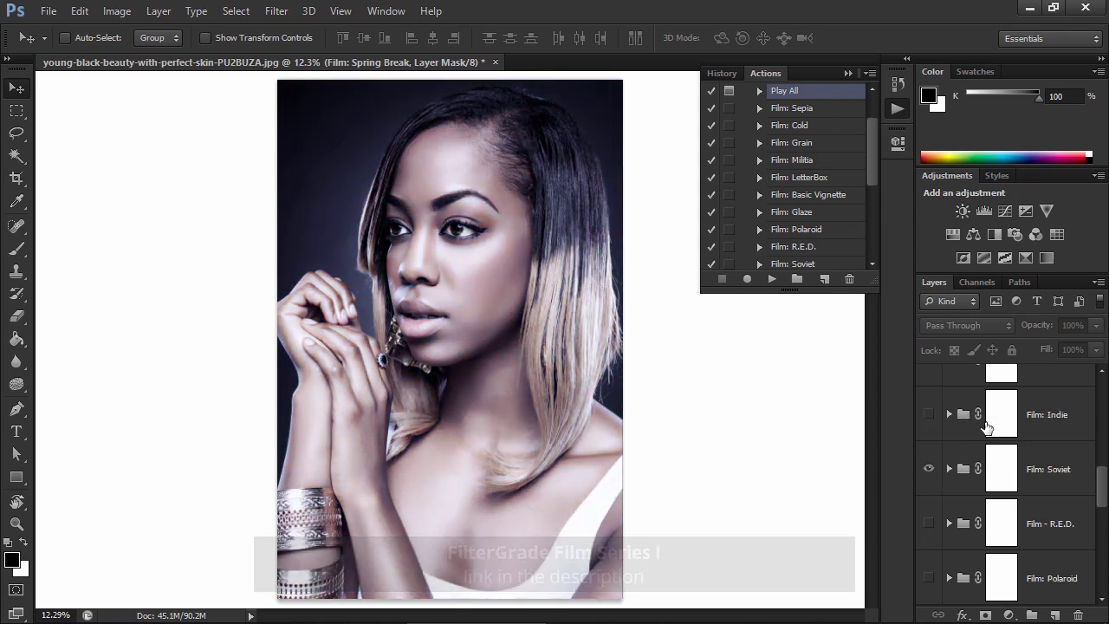
click(930, 469)
click(930, 415)
scroll(1007, 426, up, 2)
click(931, 523)
click(929, 469)
click(930, 418)
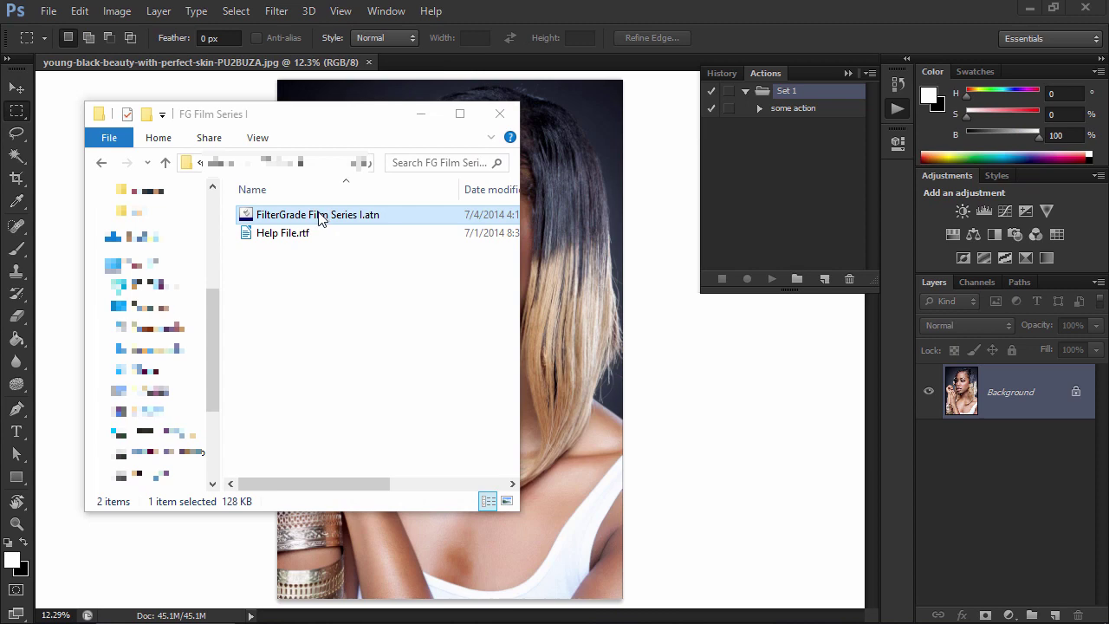
Load the FilterGrade Film Series I.atn actions and choose FilterGrade Film Series I as the set in the Batch settings
drag(333, 217, 767, 181)
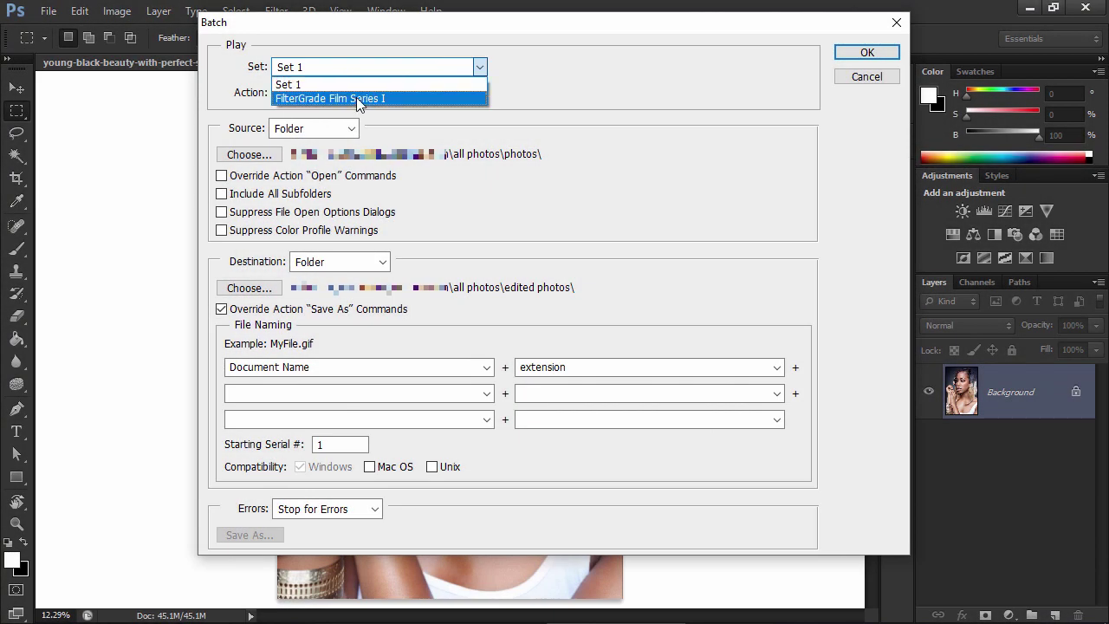
click(356, 97)
click(386, 93)
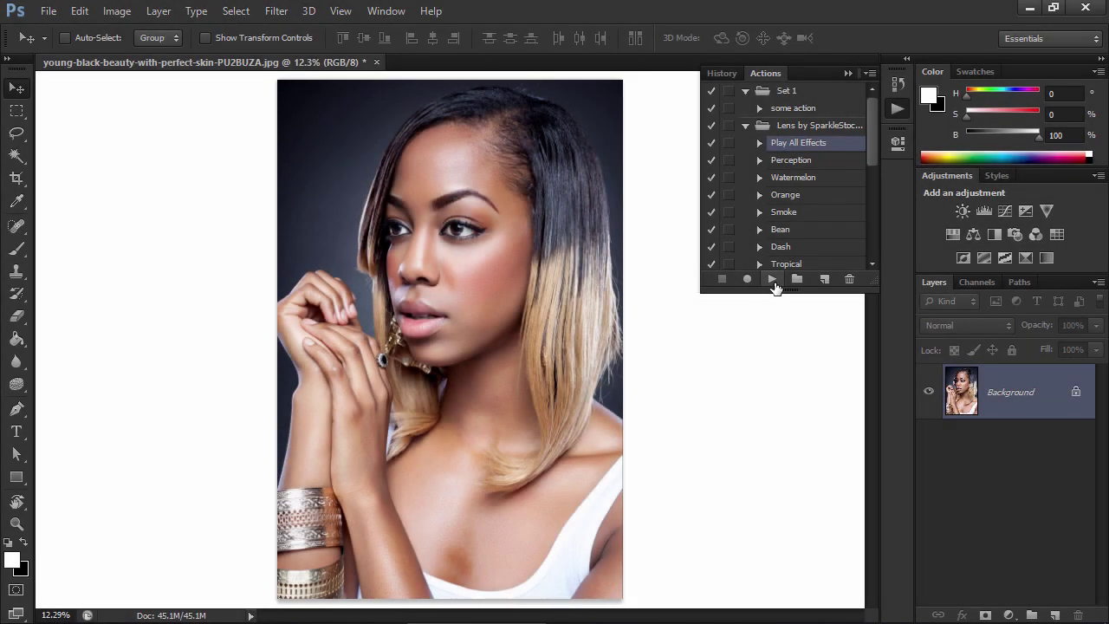
Run the Play All Effects action of the Lens set on the portrait and show the document's history
click(771, 278)
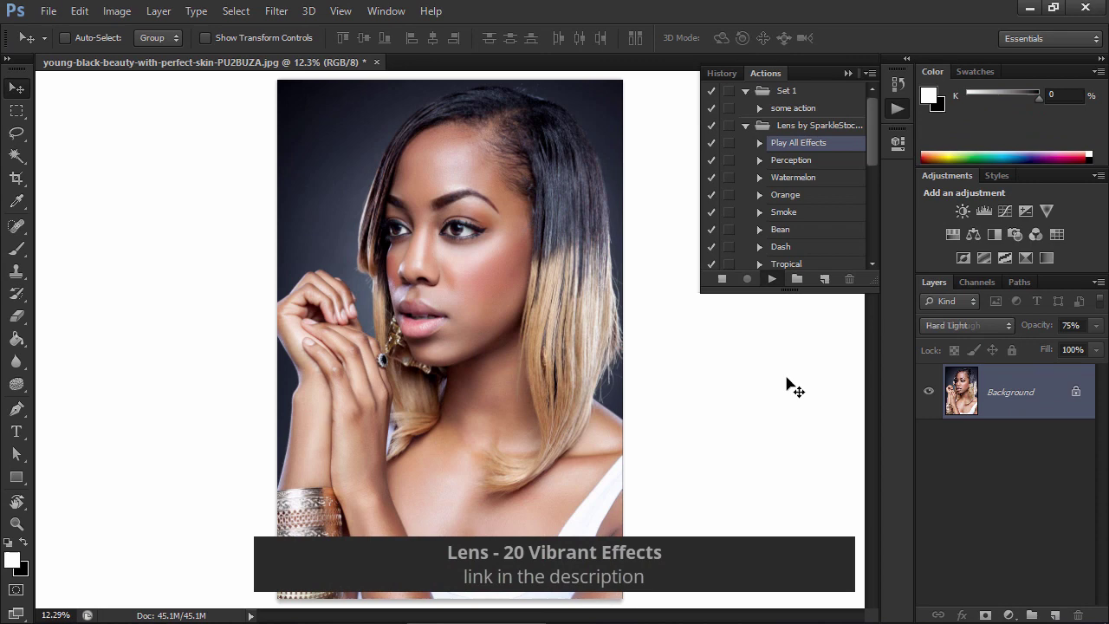
click(900, 87)
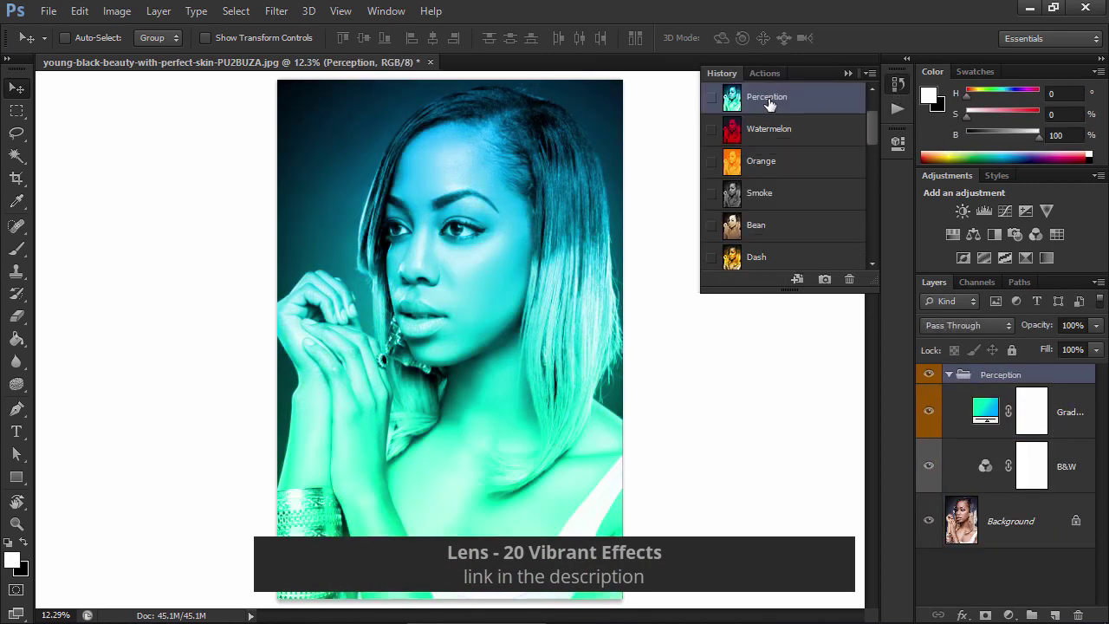
Preview the Lens effects on the portrait one by one through their history snapshots, from Watermelon down to Heatwave
click(775, 129)
click(788, 160)
click(787, 193)
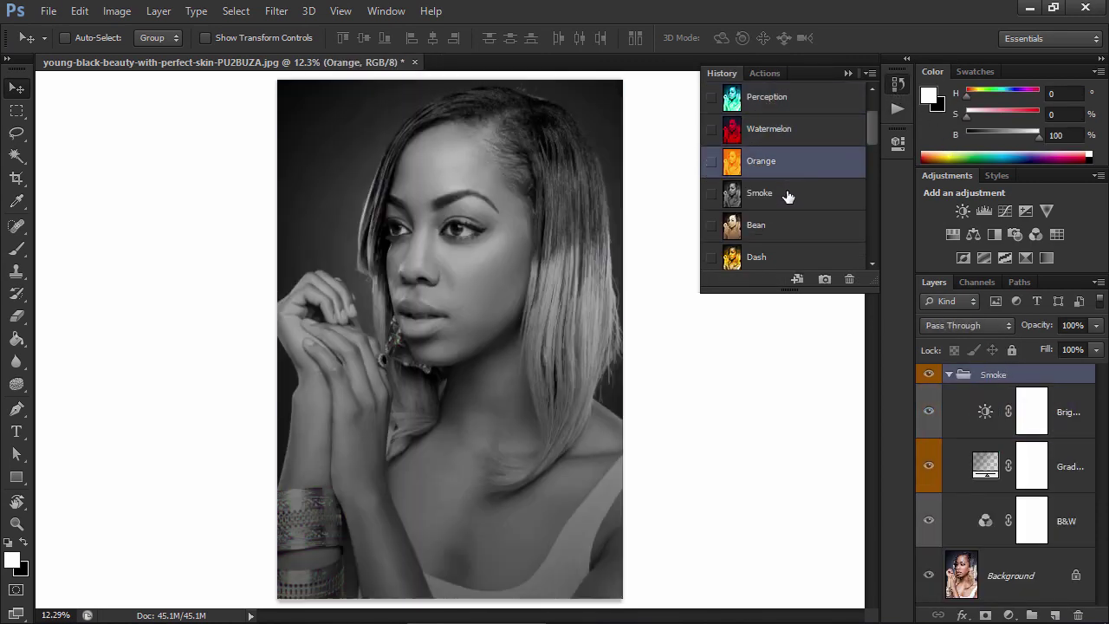
click(787, 225)
click(788, 257)
scroll(789, 261, down, 1)
click(788, 257)
scroll(788, 256, down, 2)
click(787, 225)
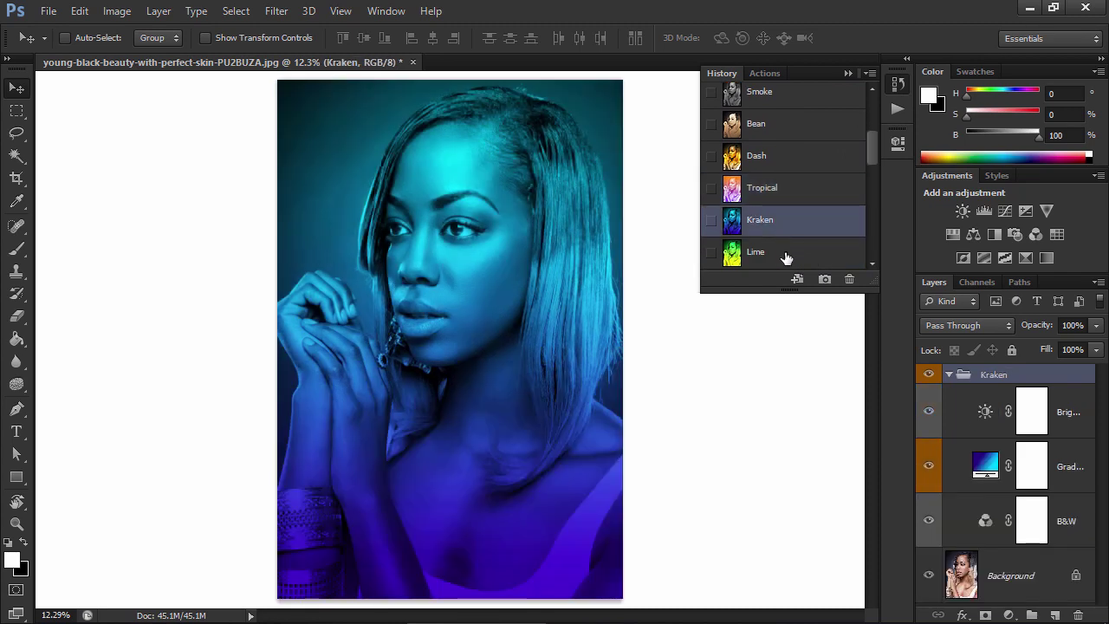
click(785, 255)
scroll(785, 255, down, 2)
click(784, 225)
scroll(783, 227, down, 1)
click(785, 230)
scroll(784, 230, down, 1)
click(787, 230)
scroll(787, 230, down, 1)
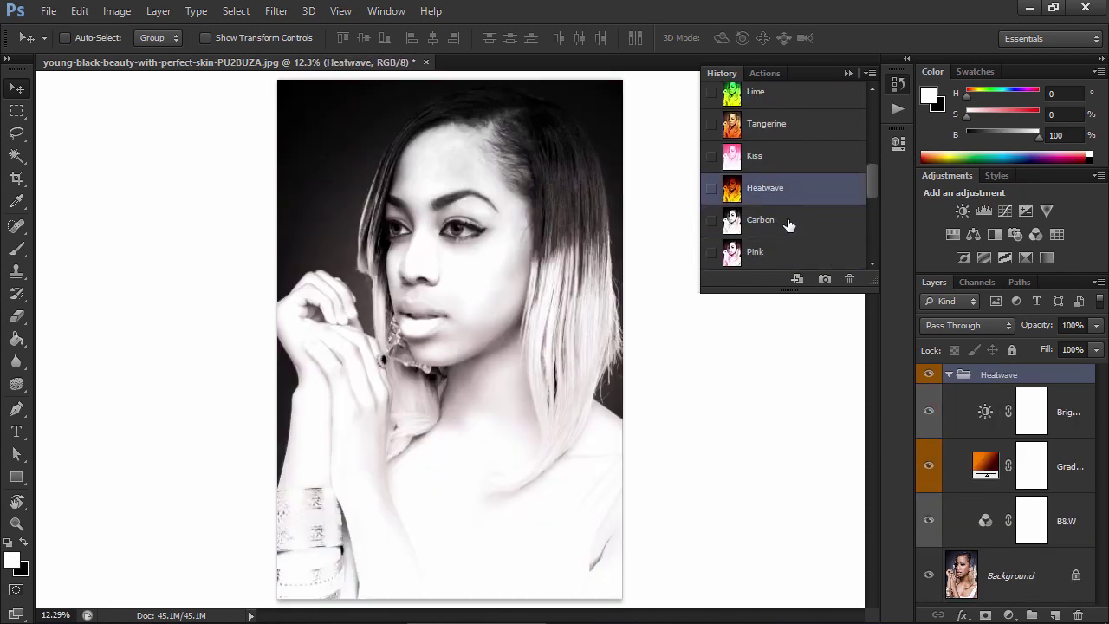
Preview the remaining Lens effect snapshots in turn, from Carbon through Pink, Vitamin and Split to Inferno, Lake and those below
click(791, 228)
scroll(792, 228, down, 1)
click(794, 230)
scroll(795, 231, down, 1)
click(794, 230)
scroll(793, 229, down, 1)
click(794, 229)
scroll(795, 229, down, 1)
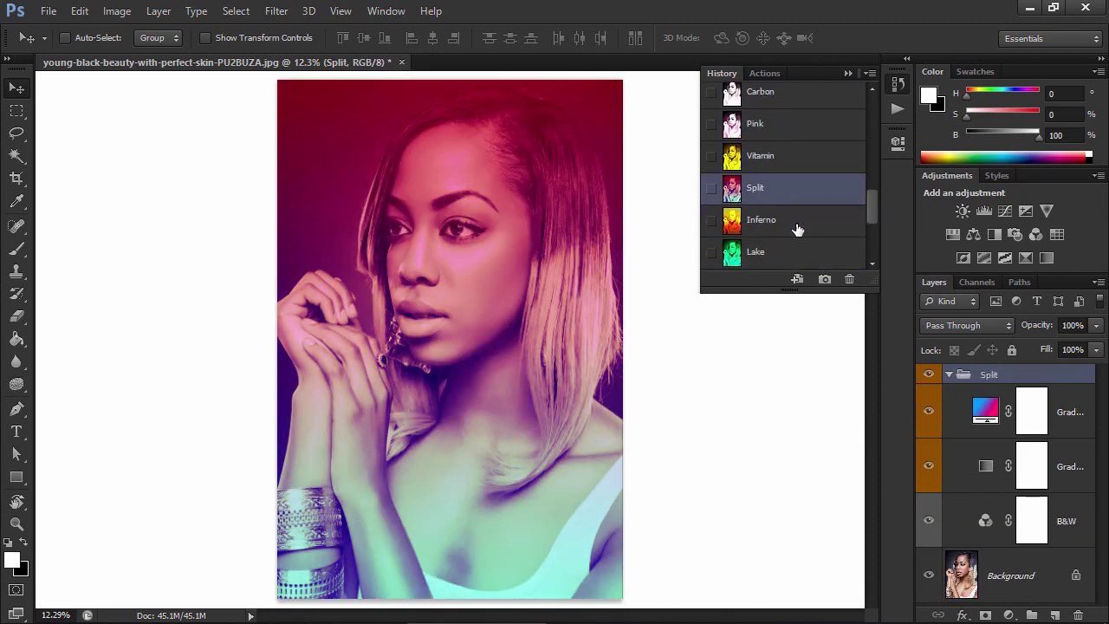
click(797, 229)
scroll(798, 233, down, 1)
click(800, 234)
scroll(800, 234, down, 1)
click(800, 233)
scroll(802, 234, down, 1)
click(807, 234)
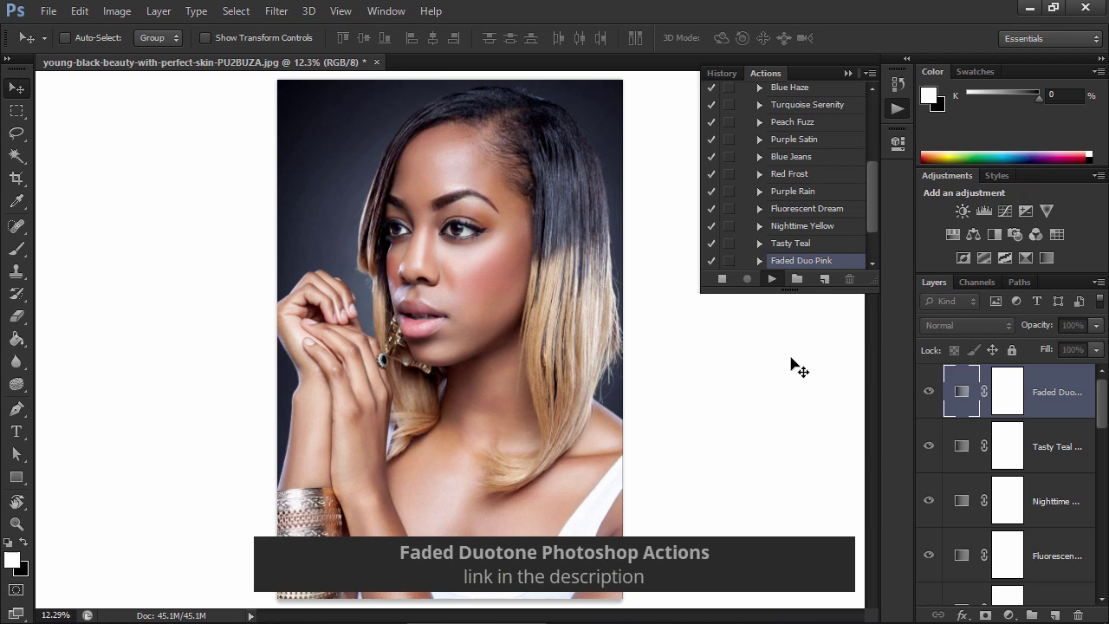
Hide the Faded Duotone layers above the Background and preview the Magenta, Autumn and Woodland layers one at a time
drag(929, 604, 924, 612)
click(929, 578)
click(928, 525)
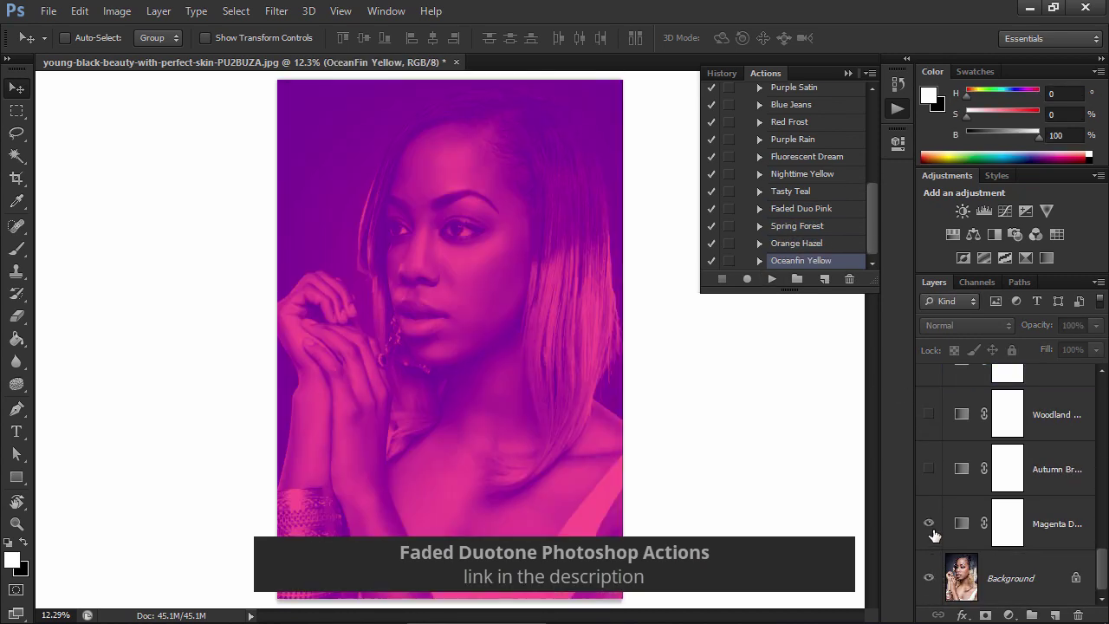
click(929, 525)
click(929, 471)
click(929, 470)
click(927, 415)
click(929, 418)
scroll(936, 438, up, 1)
click(931, 469)
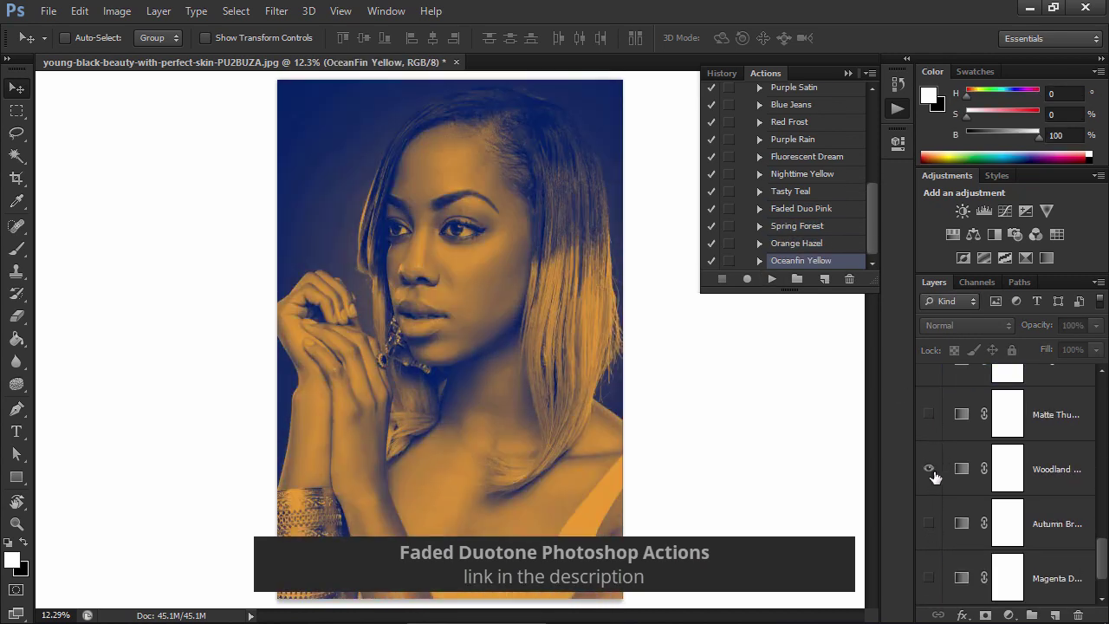
click(931, 469)
Preview the duotone layers above Woodland one by one, through Blue Haze and Peach Fuzz up to Purple Satin, hiding each again
scroll(930, 426, up, 1)
double_click(929, 419)
scroll(929, 423, up, 1)
double_click(929, 420)
scroll(926, 427, up, 1)
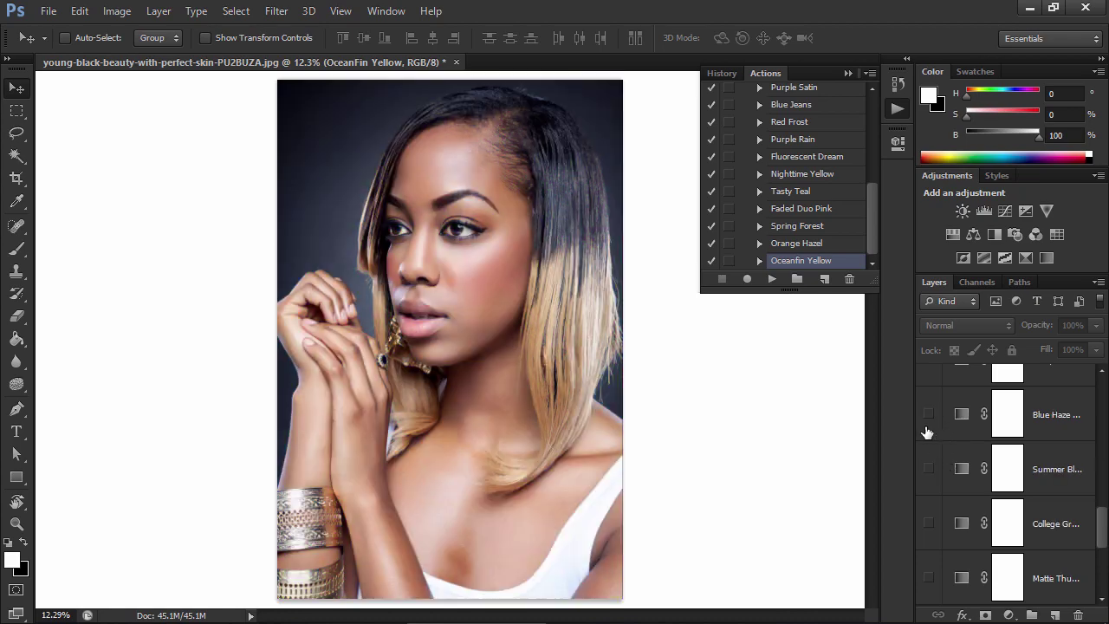
double_click(927, 420)
scroll(927, 446, up, 1)
double_click(927, 420)
scroll(924, 427, up, 1)
click(928, 418)
scroll(928, 434, up, 1)
click(929, 467)
click(928, 418)
scroll(930, 437, up, 1)
click(930, 467)
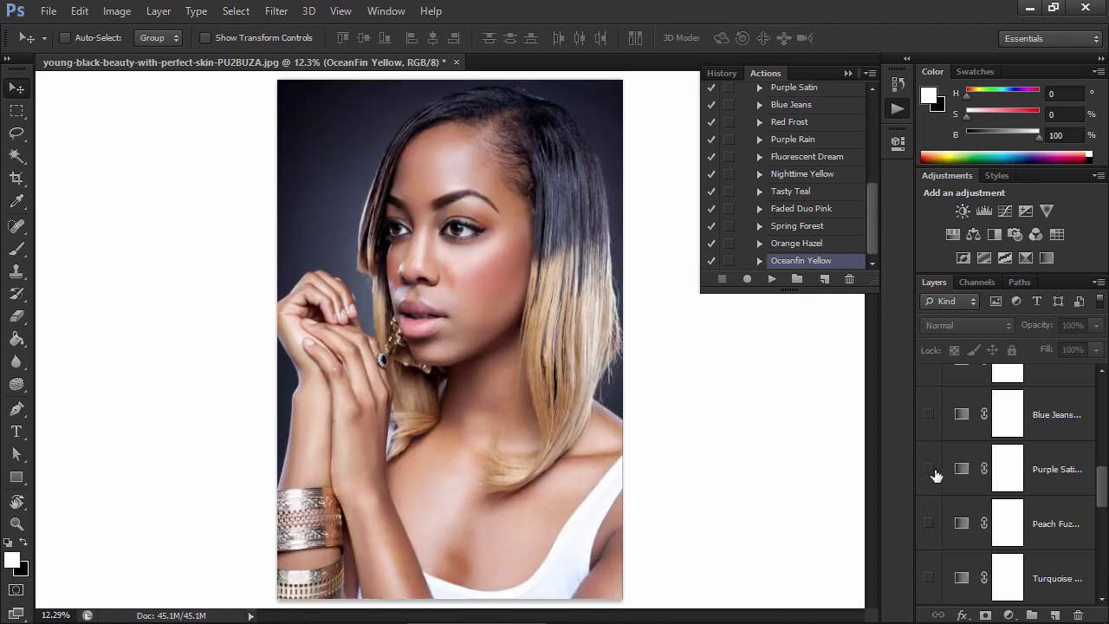
Preview the duotone layers one by one from Blue Jeans through Red Frost, Fluorescent Dream and Tasty Teal up to Faded Duo Pink
click(929, 418)
scroll(935, 440, up, 1)
click(929, 469)
click(929, 414)
scroll(935, 442, up, 1)
click(929, 469)
click(929, 414)
scroll(936, 442, up, 1)
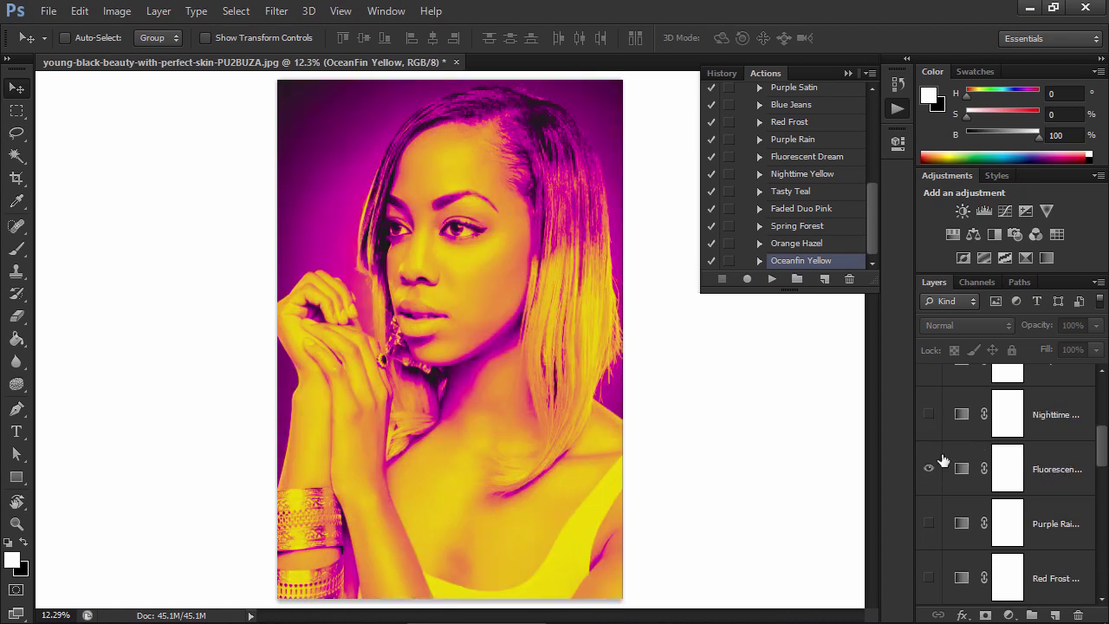
click(929, 469)
click(929, 414)
scroll(939, 438, up, 1)
click(929, 468)
click(929, 414)
scroll(931, 438, up, 1)
click(929, 468)
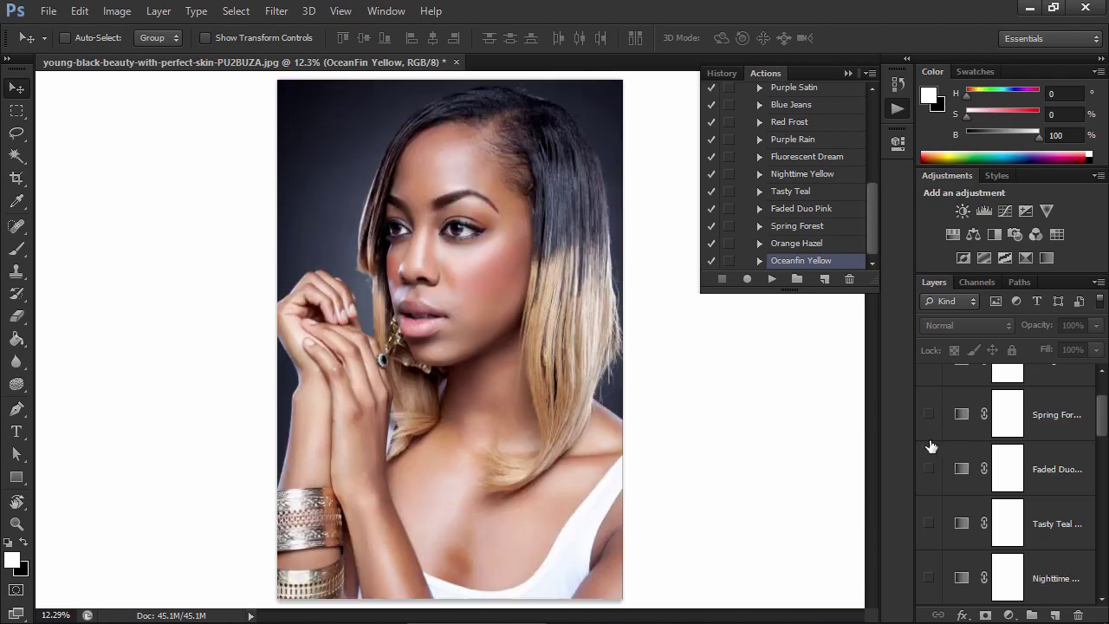